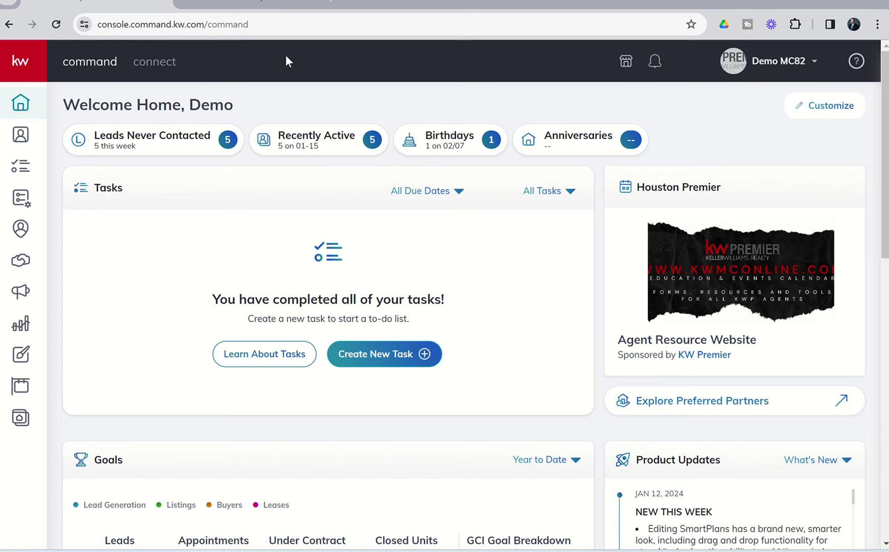
# - Review the extra pages listed under the agent website's More menu
pyautogui.click(262, 3)
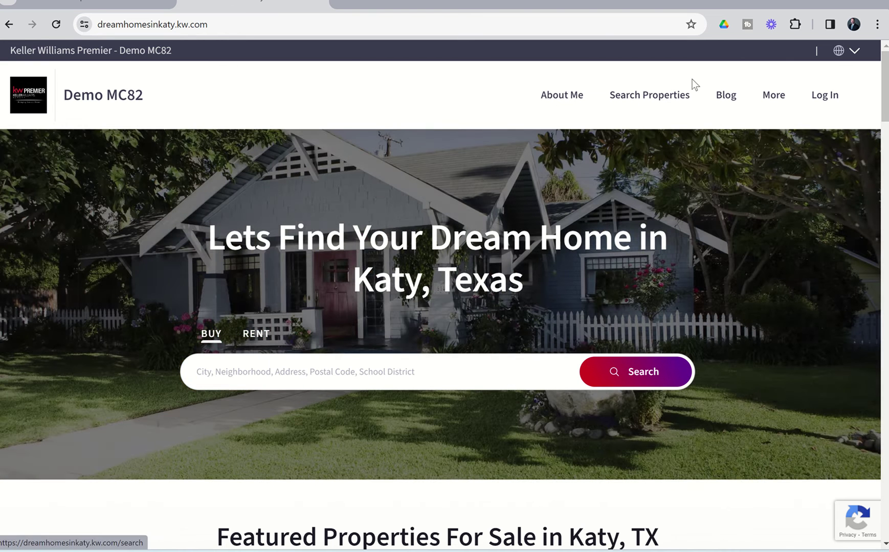
pyautogui.click(769, 98)
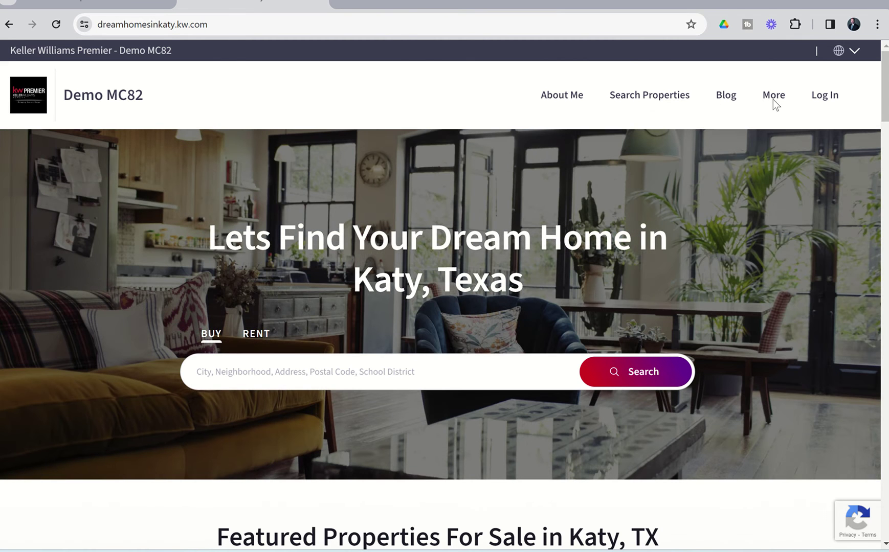
pyautogui.moveTo(772, 100)
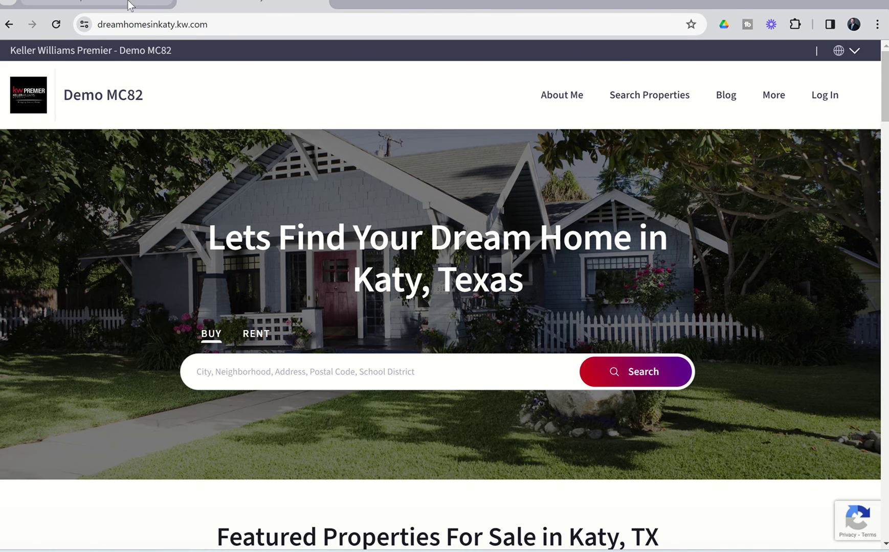
pyautogui.click(122, 3)
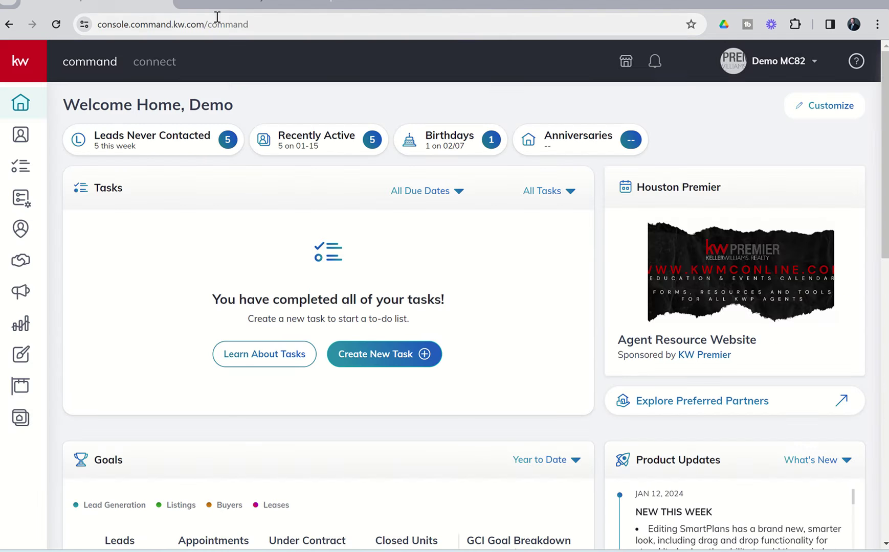
pyautogui.click(246, 3)
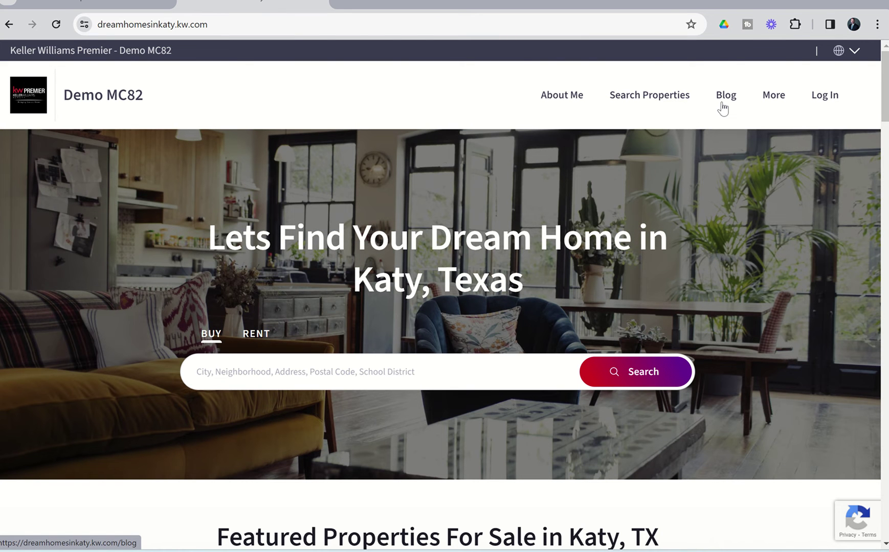
# - Open the About Me profile page and copy its link address
pyautogui.click(569, 103)
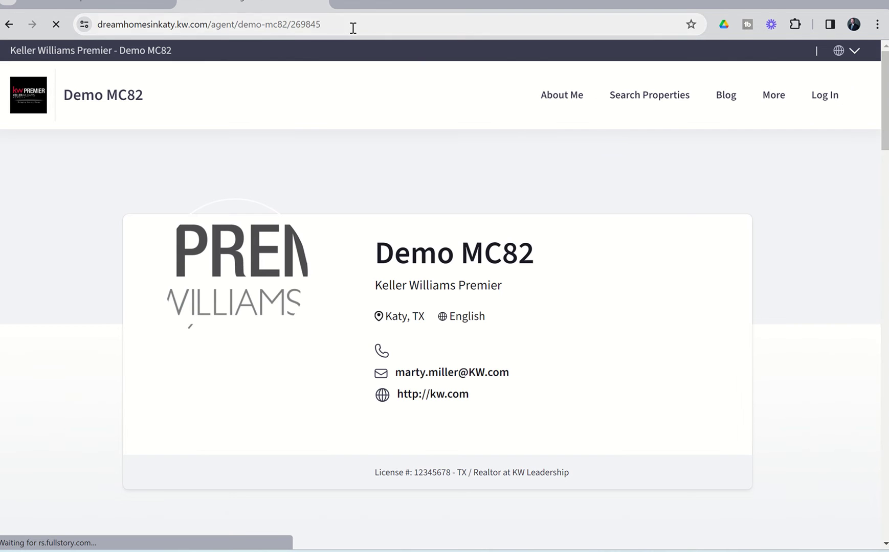
pyautogui.moveTo(351, 24); pyautogui.dragTo(95, 29)
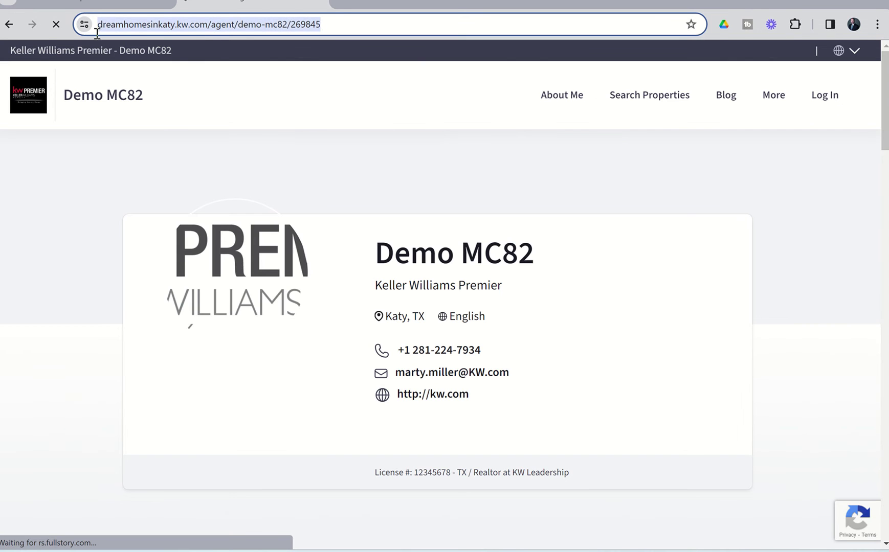
pyautogui.rightClick(556, 101)
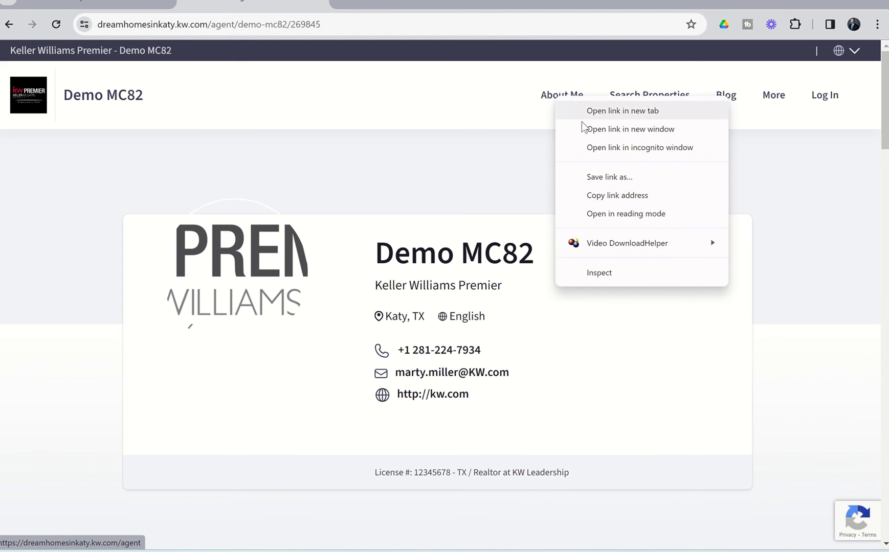
pyautogui.click(593, 195)
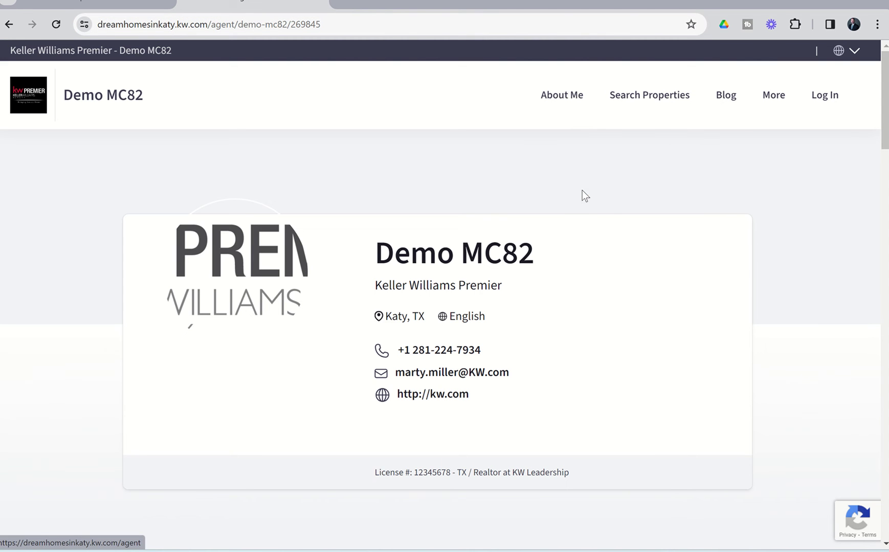
pyautogui.moveTo(588, 550)
pyautogui.click(586, 527)
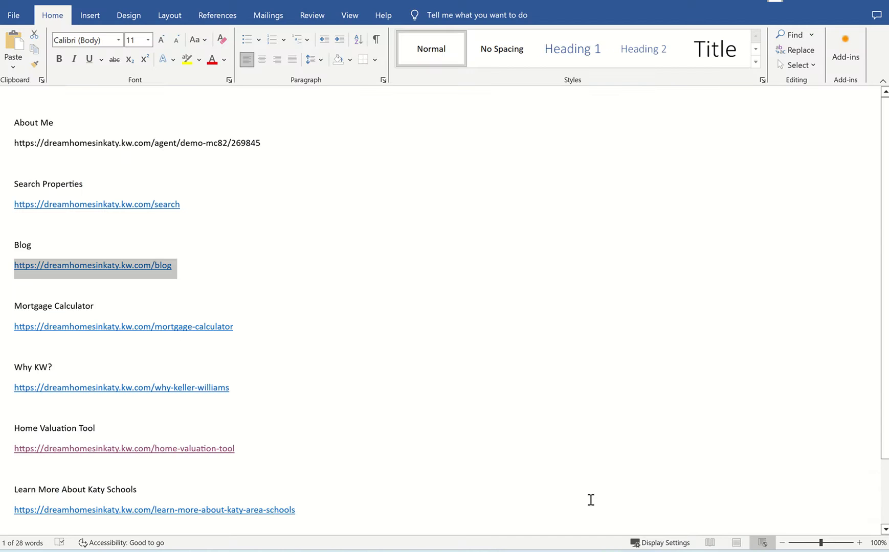
pyautogui.click(314, 148)
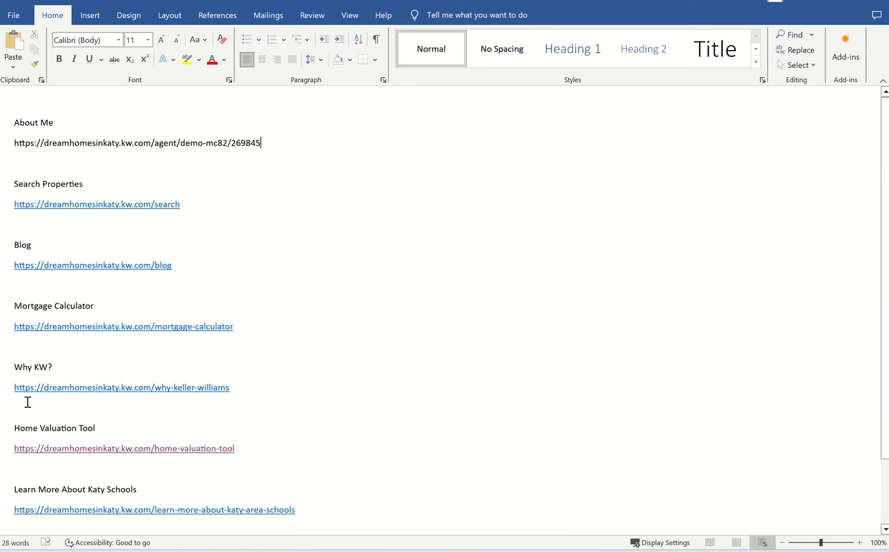
pyautogui.scroll(-2, 54, 490)
pyautogui.scroll(-1, 53, 492)
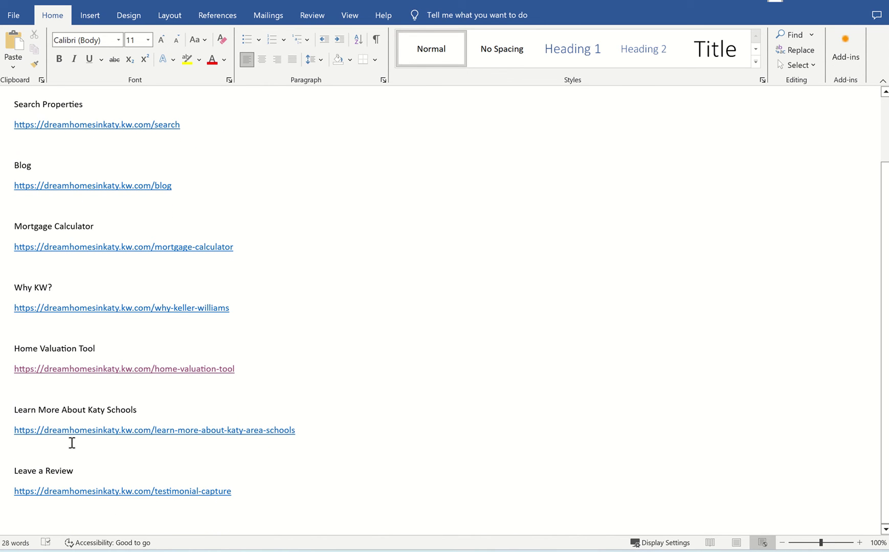
pyautogui.scroll(1, 108, 432)
pyautogui.scroll(3, 108, 432)
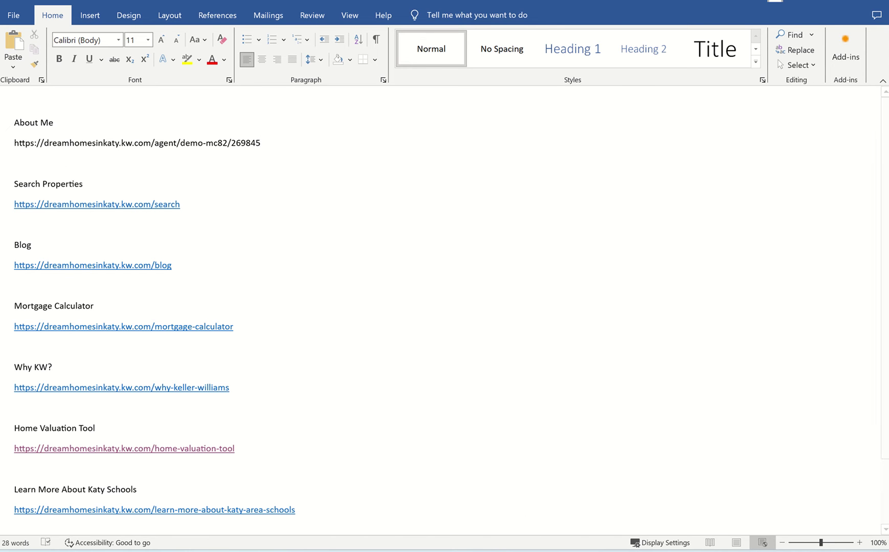
# - Return to the KW Command dashboard and open the Consumer website content manager
pyautogui.moveTo(537, 548)
pyautogui.click(636, 506)
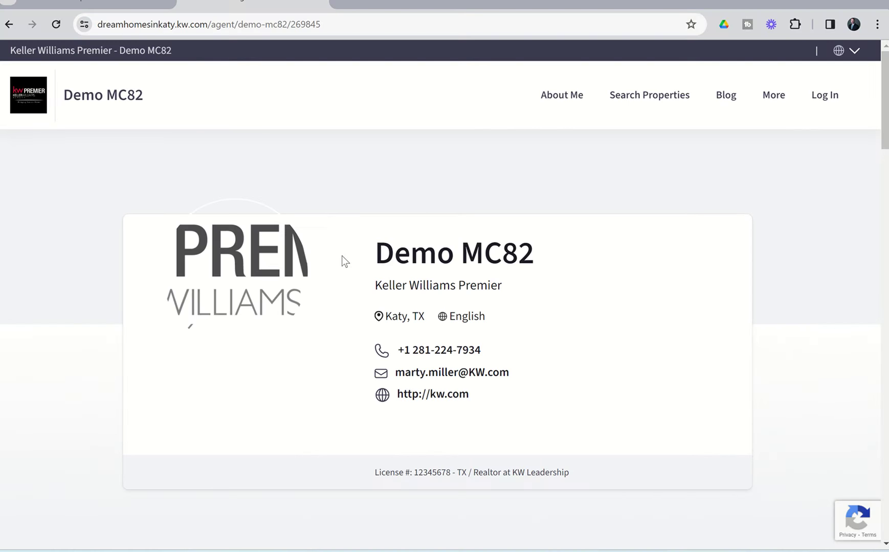
pyautogui.click(97, 3)
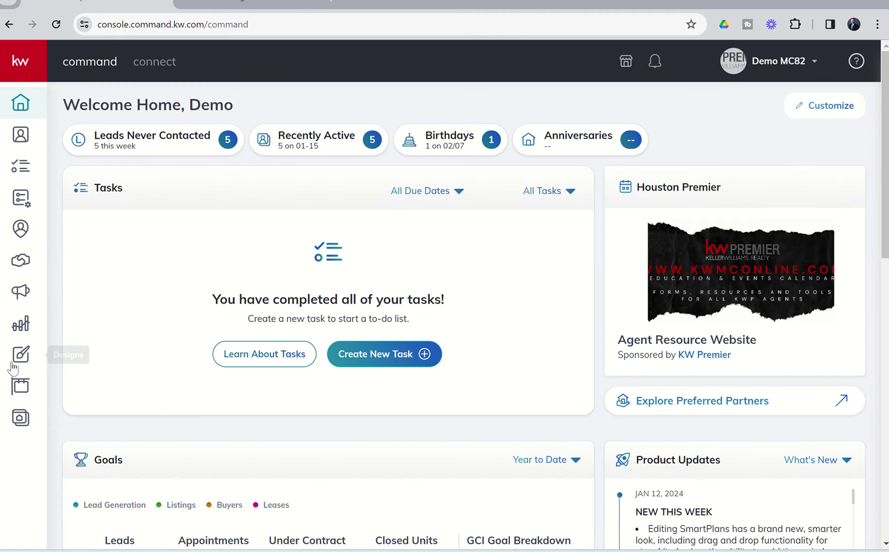
pyautogui.click(21, 419)
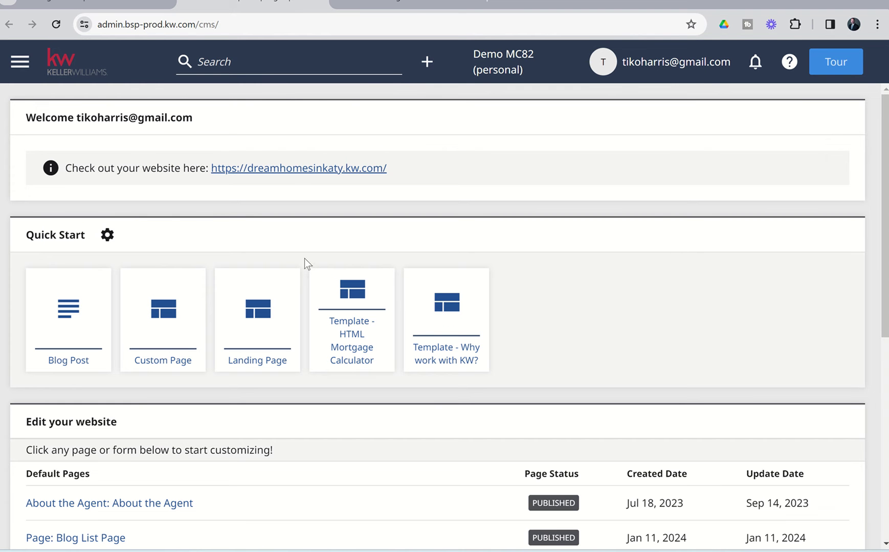
# - Open Organization Site settings and try the inherited navigation provider
pyautogui.click(19, 64)
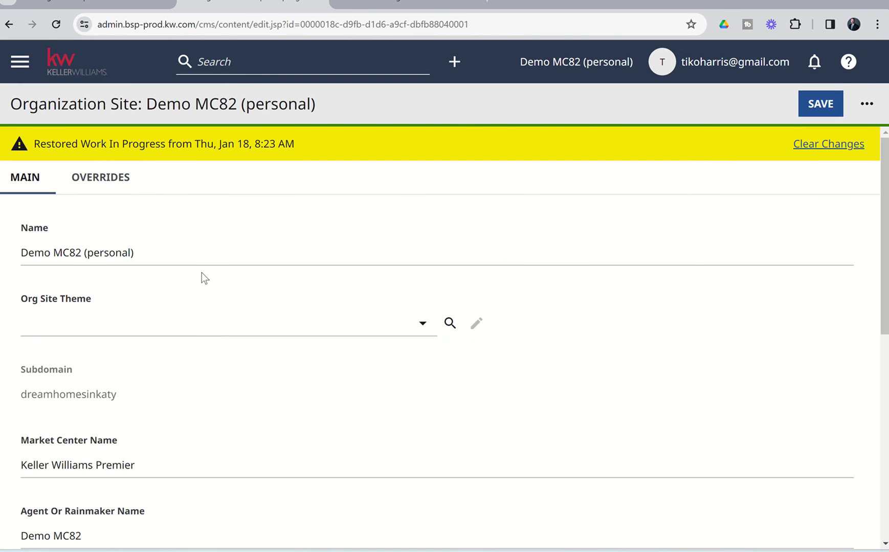
pyautogui.scroll(-4, 201, 273)
pyautogui.scroll(-4, 202, 273)
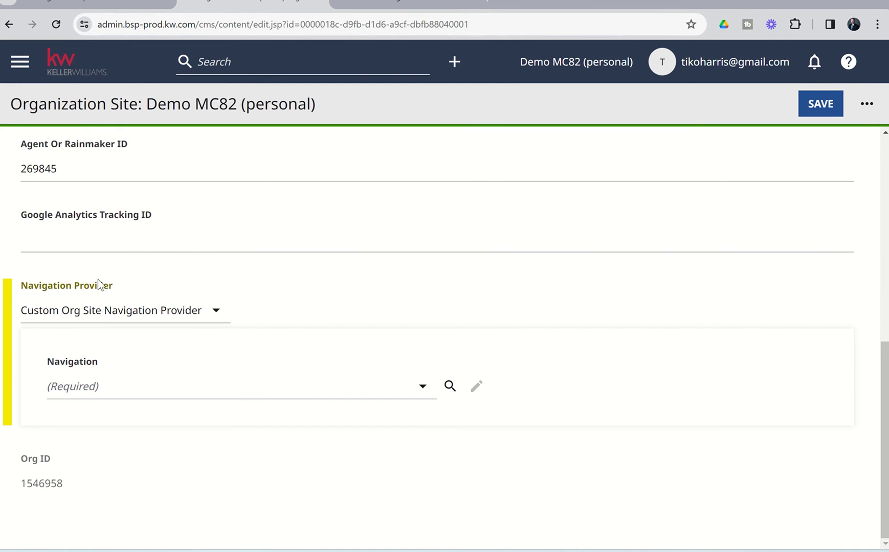
pyautogui.click(105, 310)
pyautogui.click(108, 282)
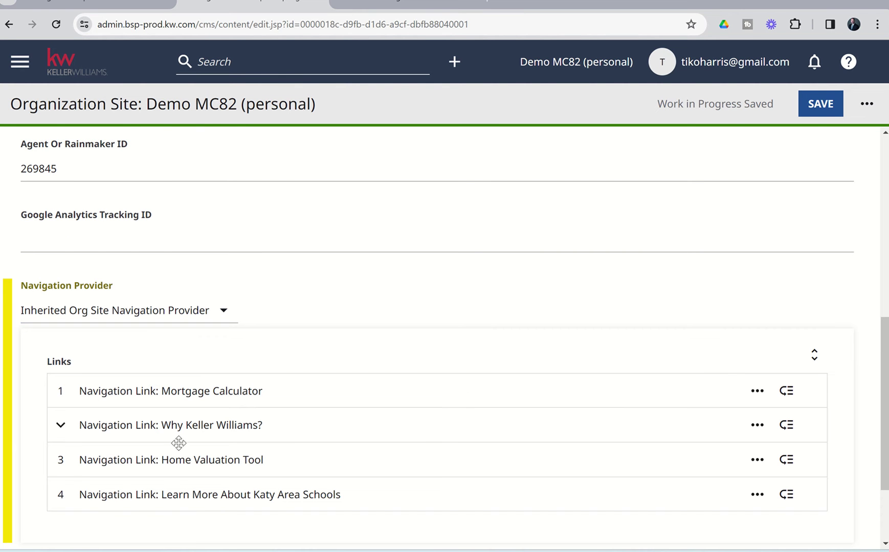
# - Switch back to Custom Org Site Navigation Provider and create a new navigation
pyautogui.scroll(-1, 199, 499)
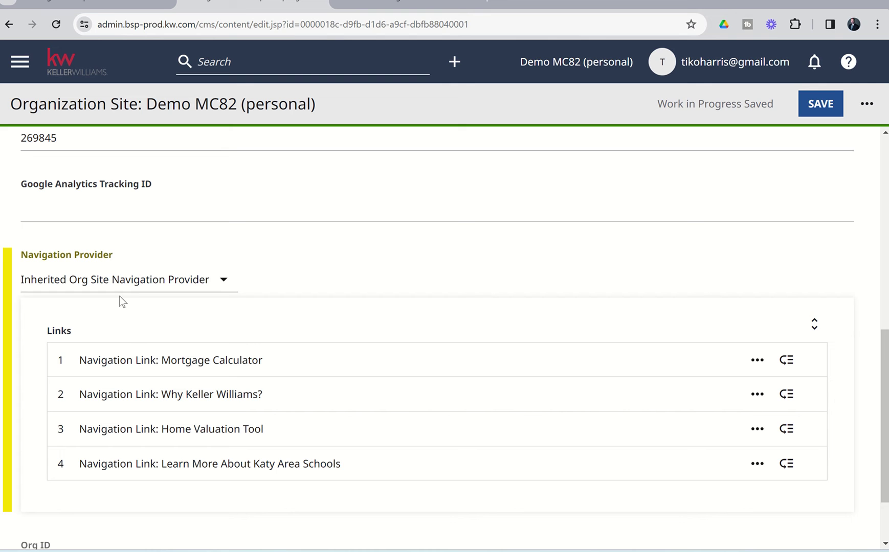
pyautogui.click(190, 291)
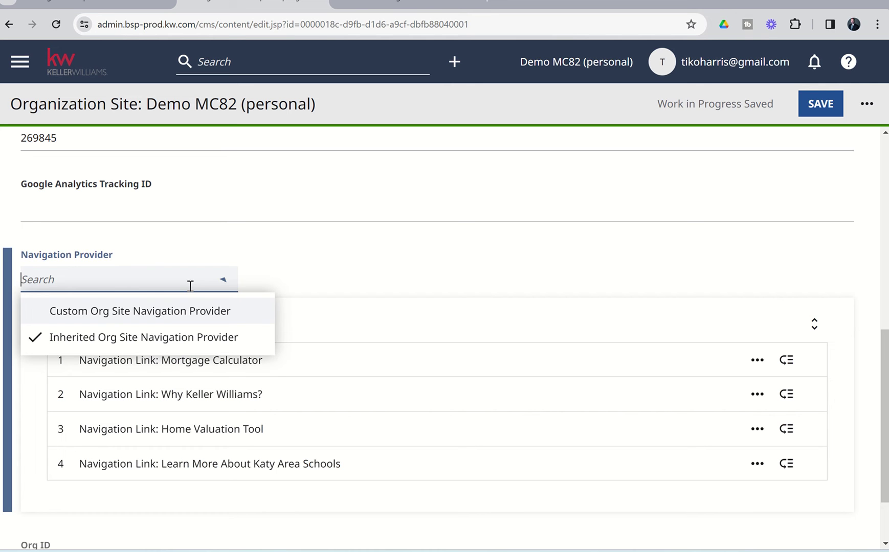
pyautogui.click(172, 312)
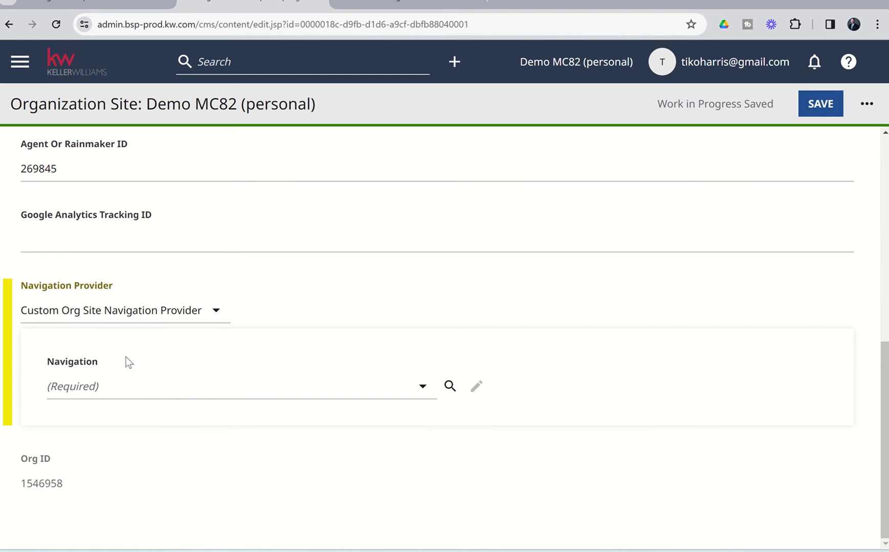
pyautogui.click(104, 390)
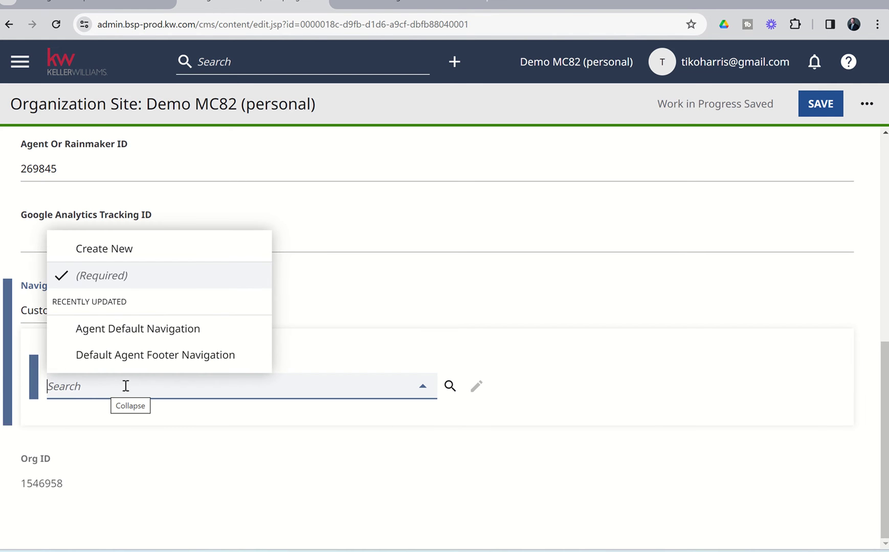
pyautogui.click(141, 257)
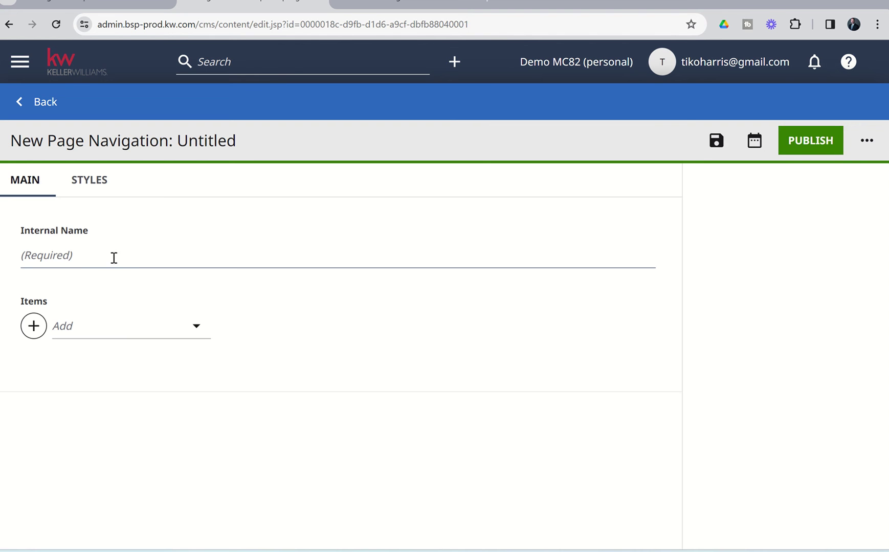
# - Set the navigation's Internal Name to 'KW Command 66 Day Challenge 8.0 Demo'
pyautogui.click(114, 258)
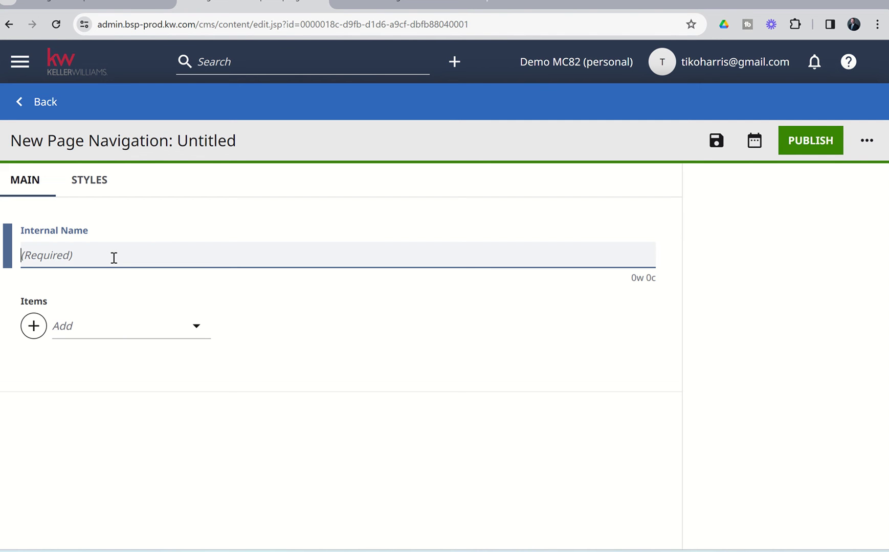
pyautogui.write('KW Command 66 Day Ca')
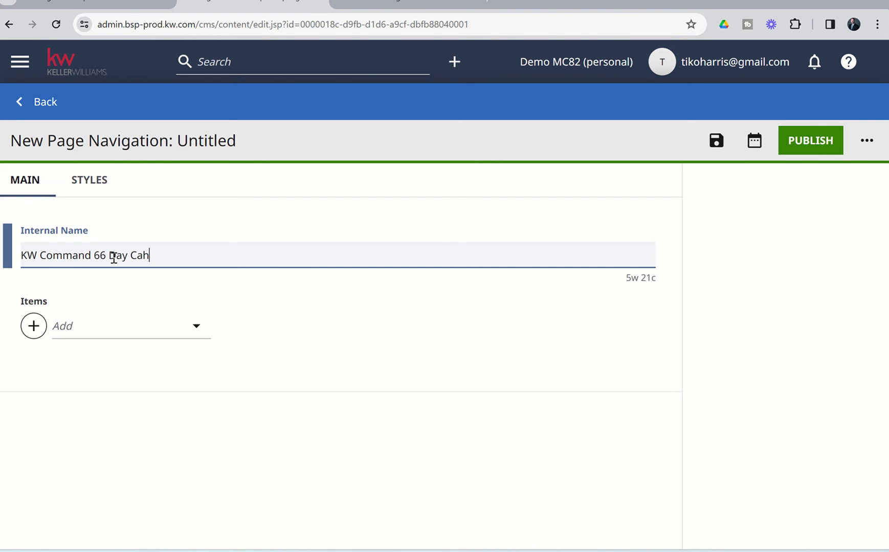
pyautogui.write('h')
pyautogui.press('BackSpace')
pyautogui.press('BackSpace')
pyautogui.write('hallenge')
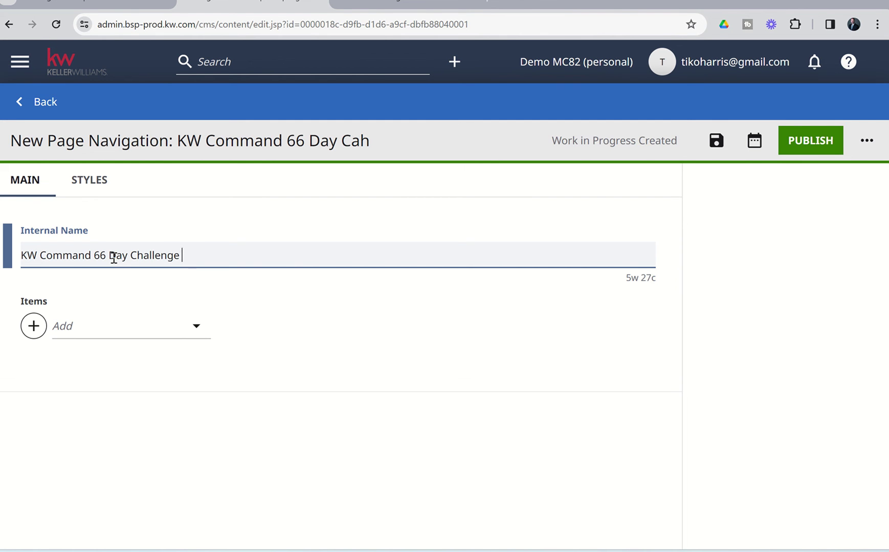
pyautogui.write(' 8.0 Demo')
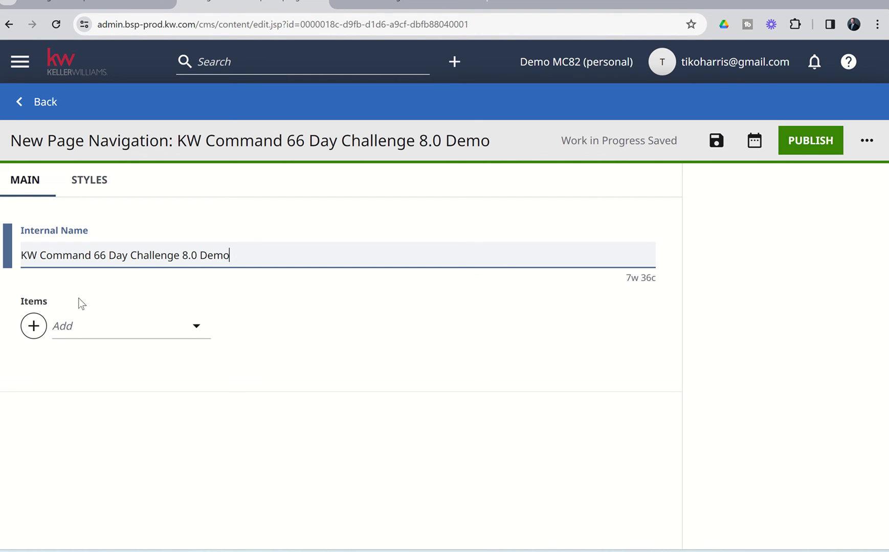
# - Add a simple navigation item labelled 'About' plus the agent's name
pyautogui.click(73, 332)
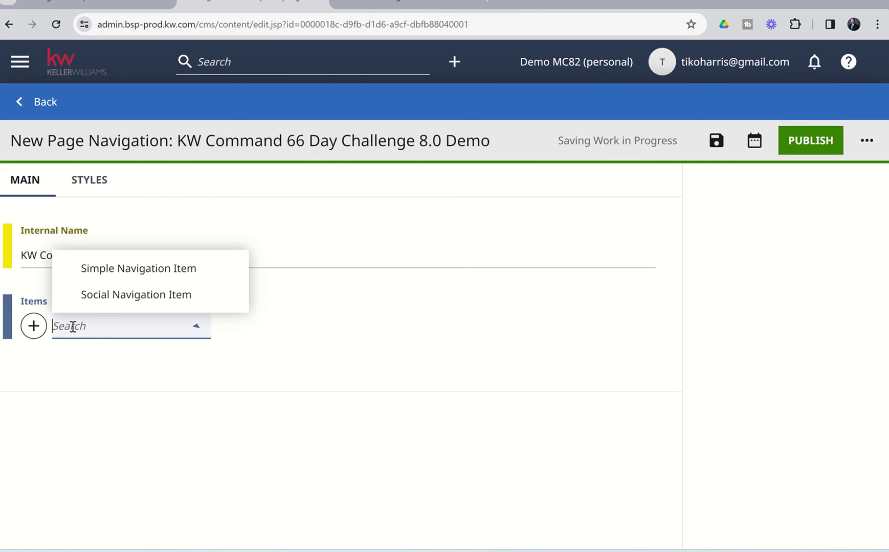
pyautogui.click(132, 275)
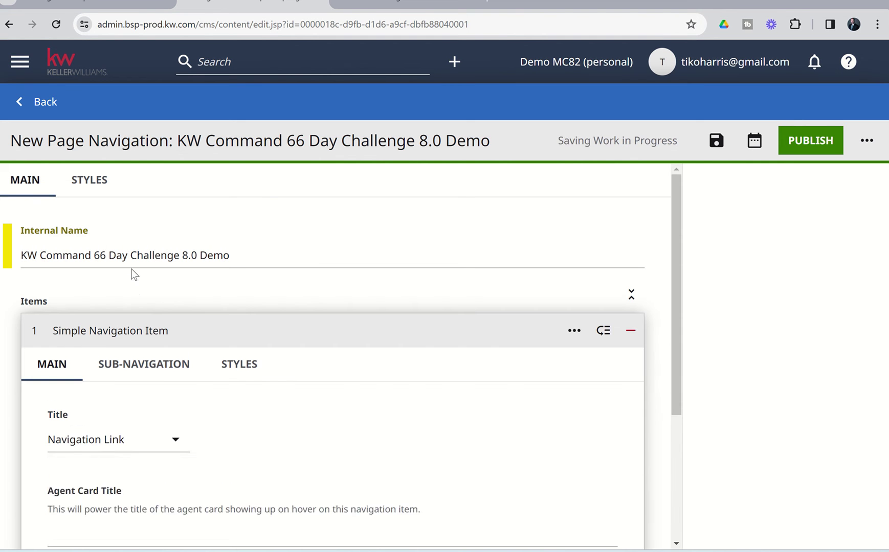
pyautogui.scroll(-1, 214, 424)
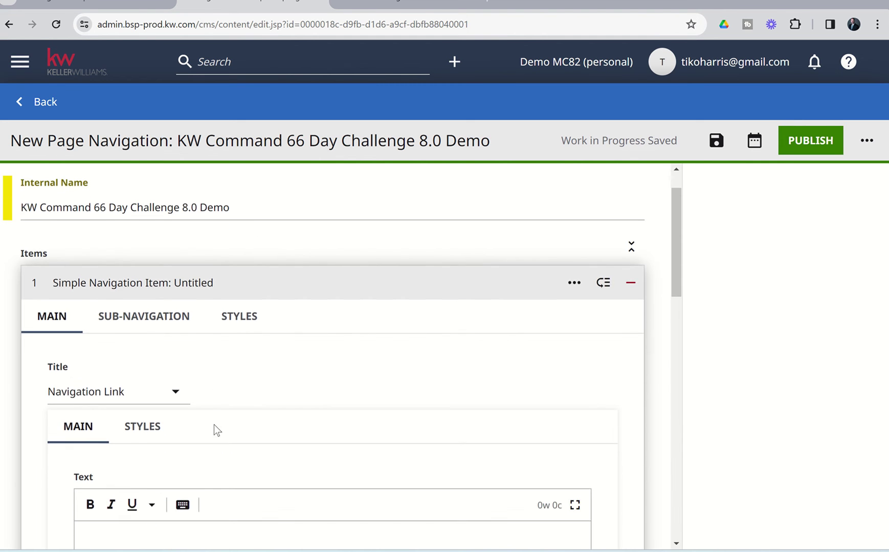
pyautogui.scroll(-3, 214, 424)
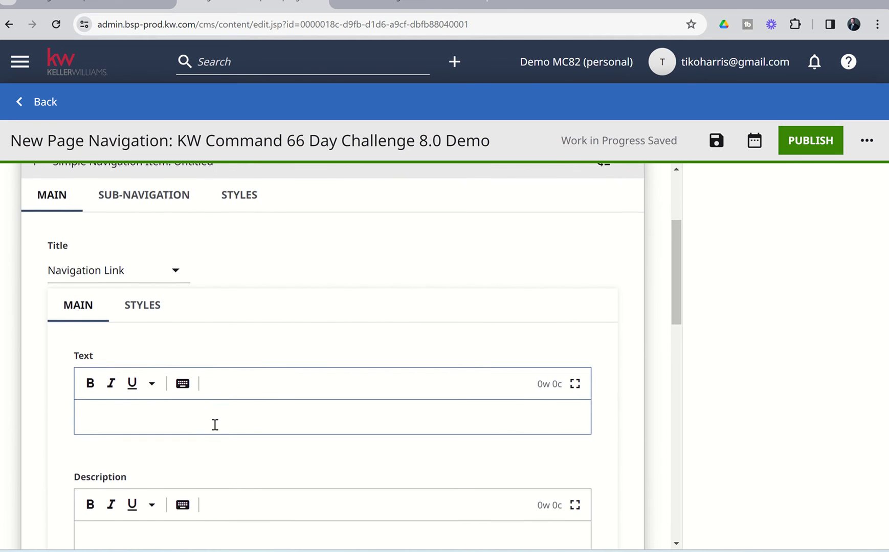
pyautogui.scroll(-1, 214, 425)
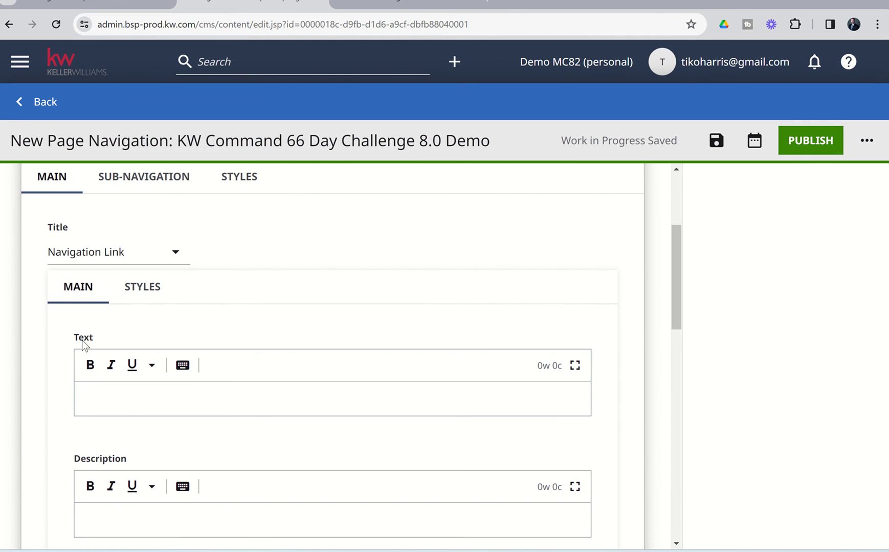
pyautogui.click(97, 403)
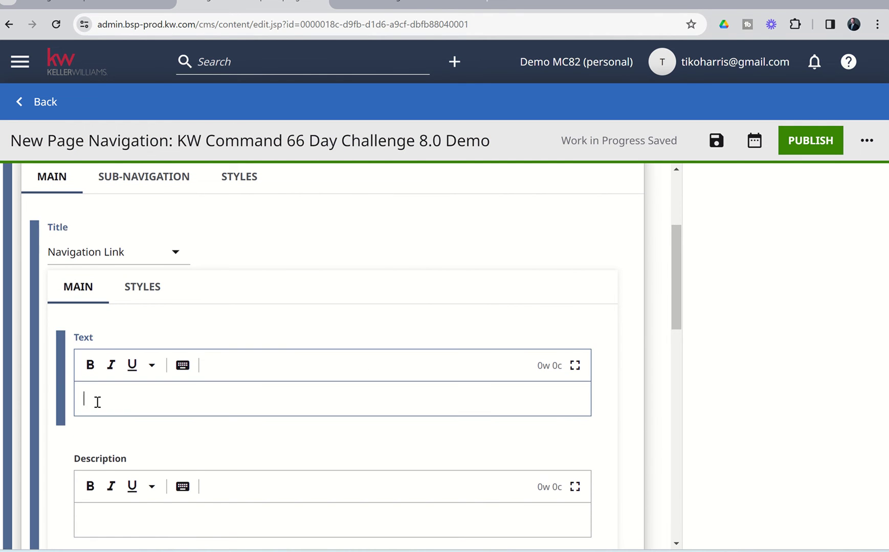
pyautogui.write('About Marty')
# - Set the item's link type to External and select the About Me URL in Word
pyautogui.scroll(-1, 97, 402)
pyautogui.scroll(-5, 97, 404)
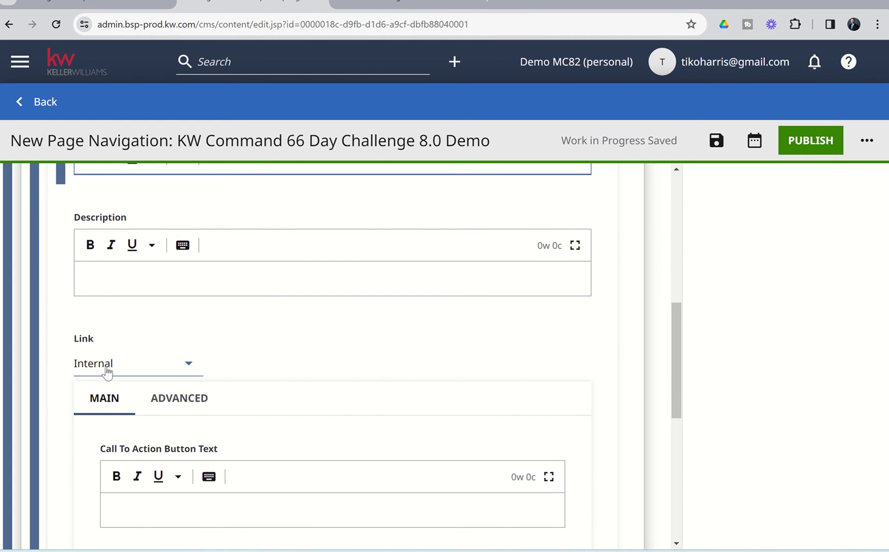
pyautogui.click(103, 371)
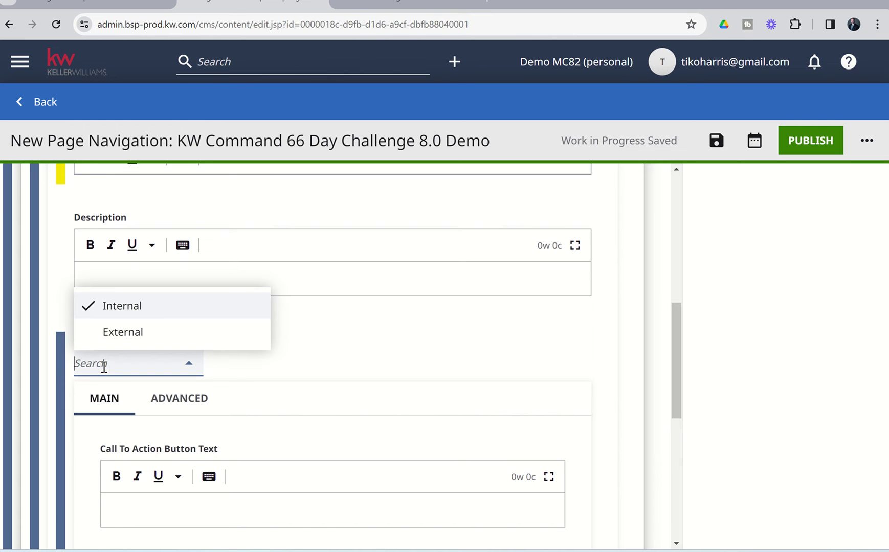
pyautogui.click(124, 334)
pyautogui.scroll(-2, 82, 485)
pyautogui.scroll(-2, 81, 485)
pyautogui.click(155, 452)
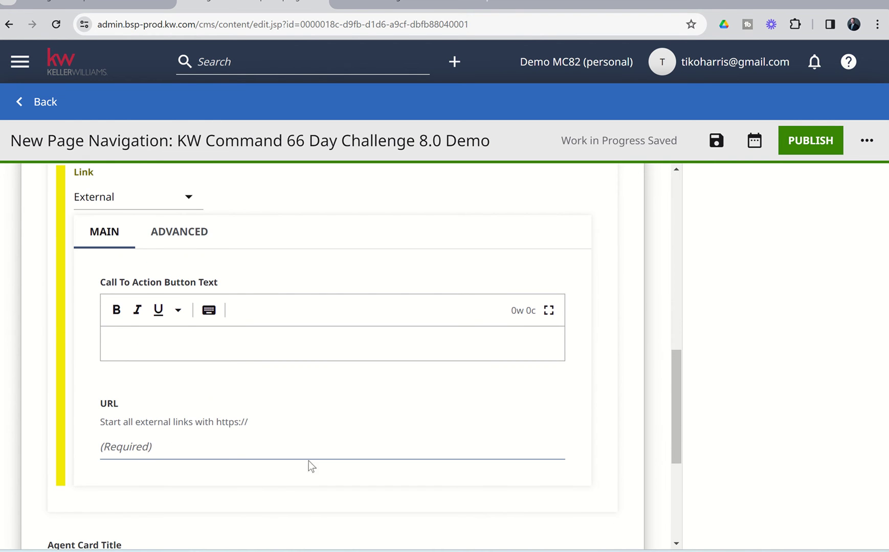
pyautogui.moveTo(588, 551)
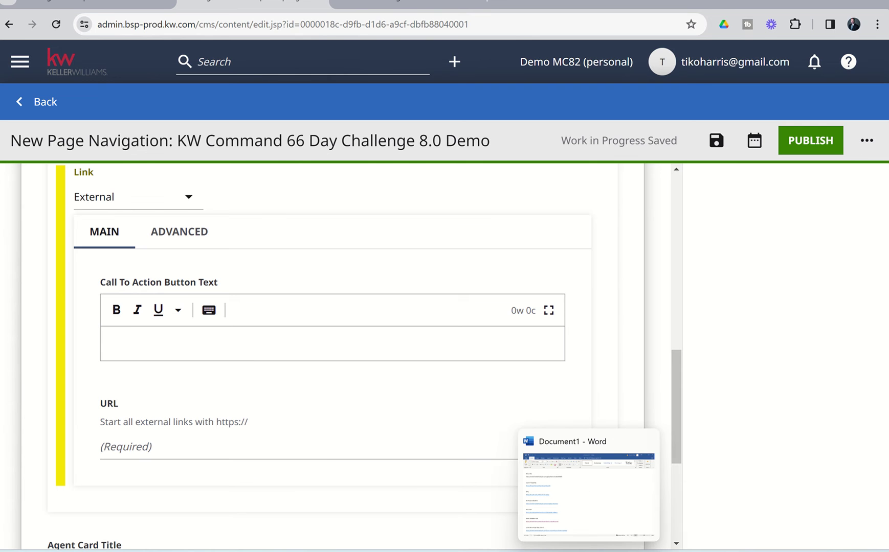
pyautogui.click(588, 513)
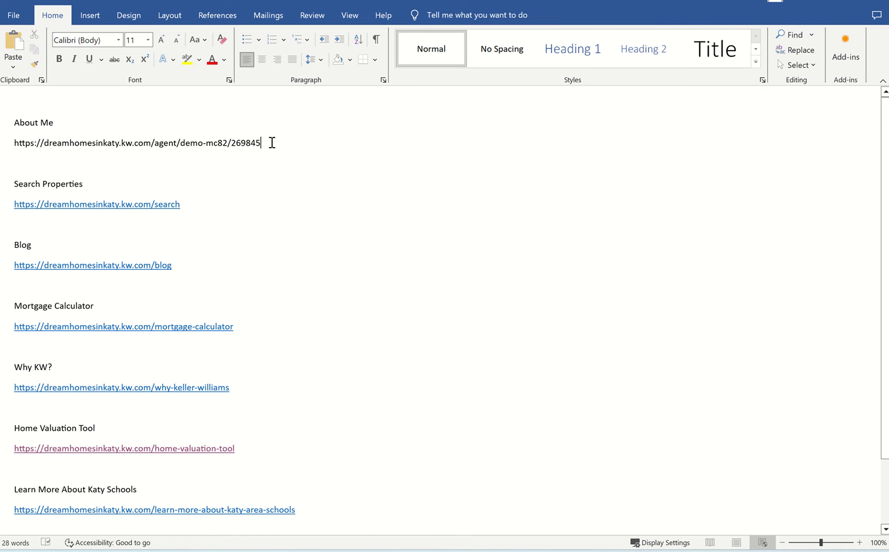
pyautogui.moveTo(233, 144); pyautogui.dragTo(19, 149)
pyautogui.hotkey('ctrl', 'c')
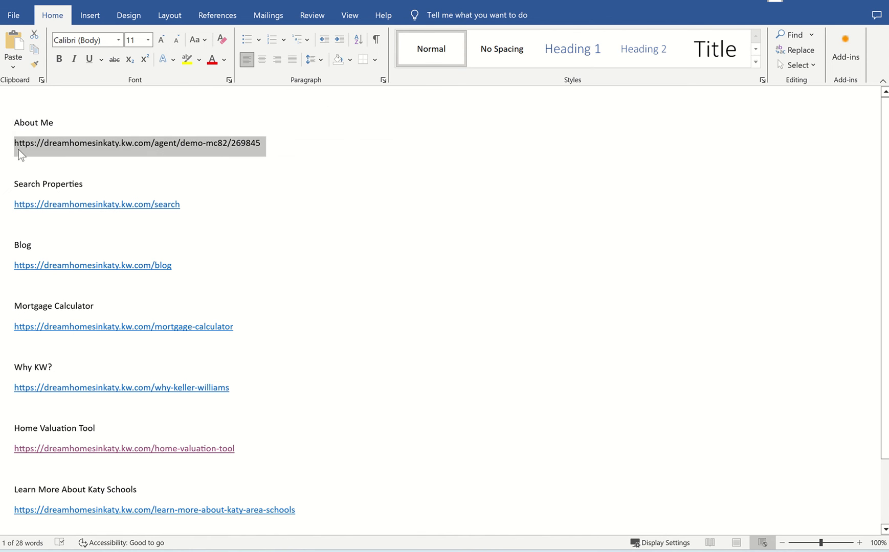
# - Paste the About Me URL into the item's URL field and publish the navigation
pyautogui.moveTo(531, 551)
pyautogui.click(636, 526)
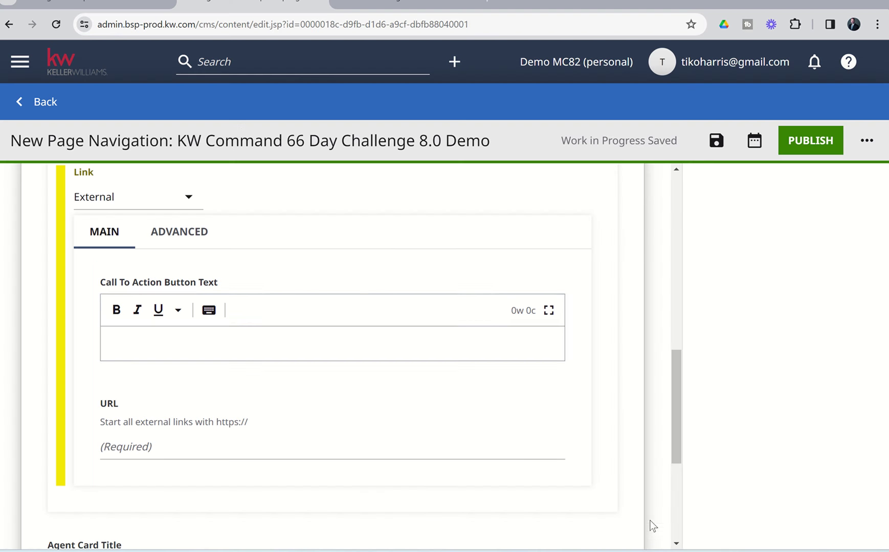
pyautogui.click(178, 446)
pyautogui.hotkey('ctrl', 'v')
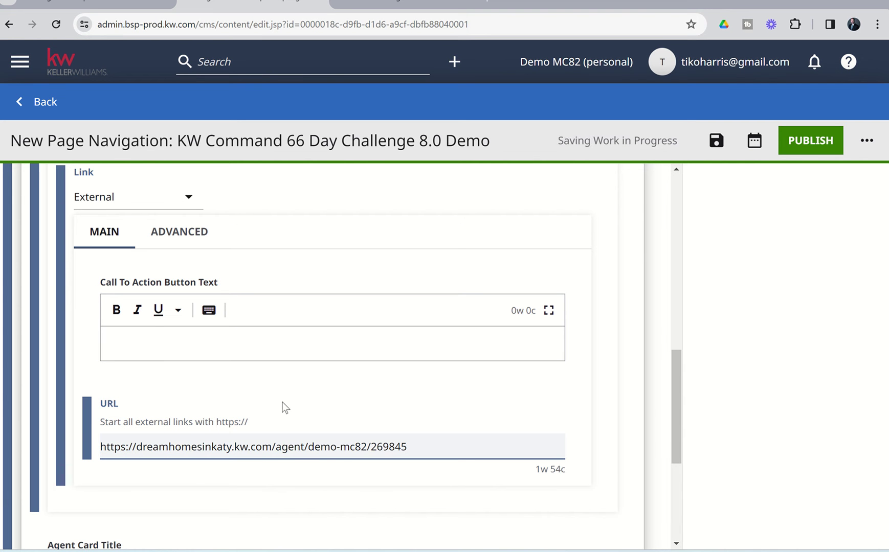
pyautogui.click(792, 142)
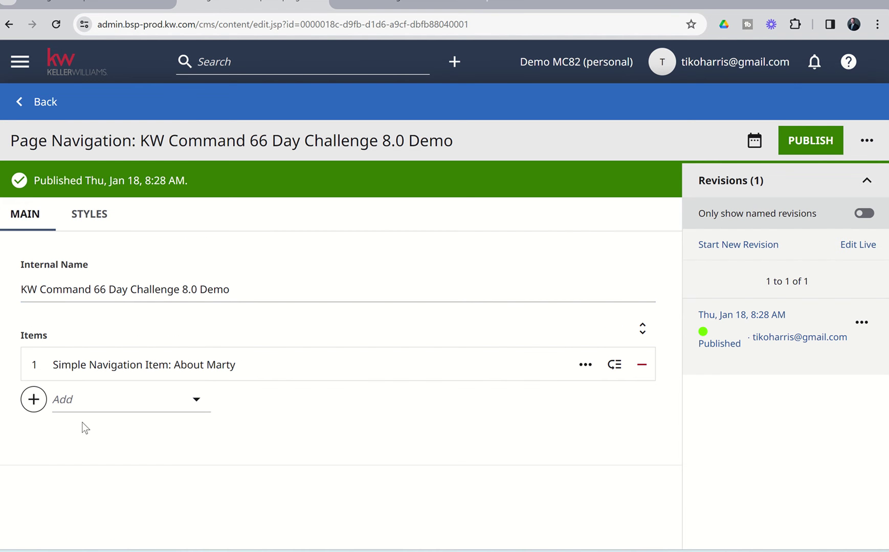
# - Add a second simple navigation item labelled 'Search Properties'
pyautogui.click(32, 399)
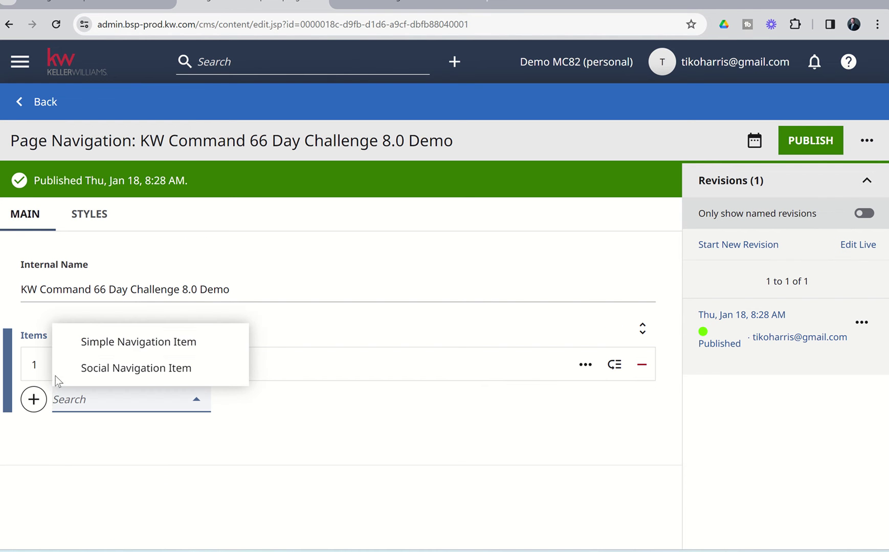
pyautogui.click(112, 341)
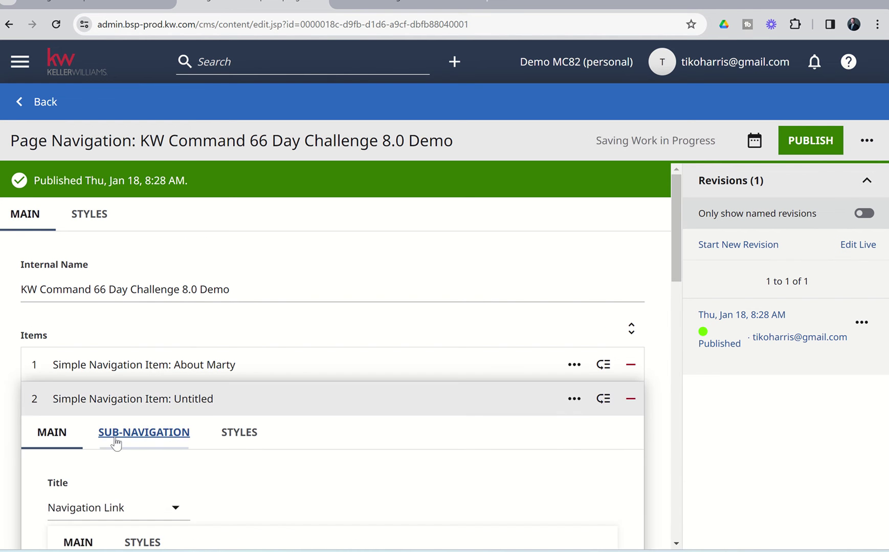
pyautogui.scroll(-3, 115, 440)
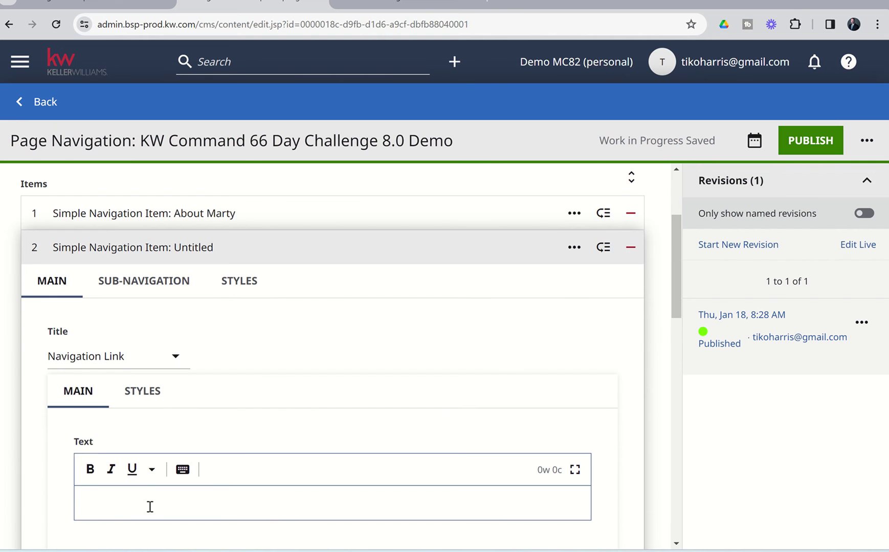
pyautogui.click(150, 506)
pyautogui.write('Search Properties')
# - Set the Search Properties link type to External and focus its URL field
pyautogui.scroll(-6, 150, 508)
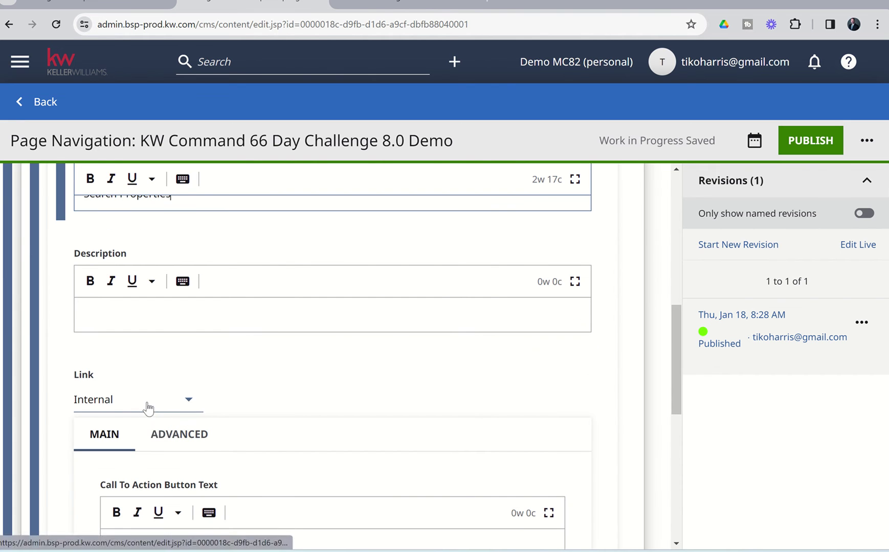
pyautogui.click(147, 404)
pyautogui.click(133, 368)
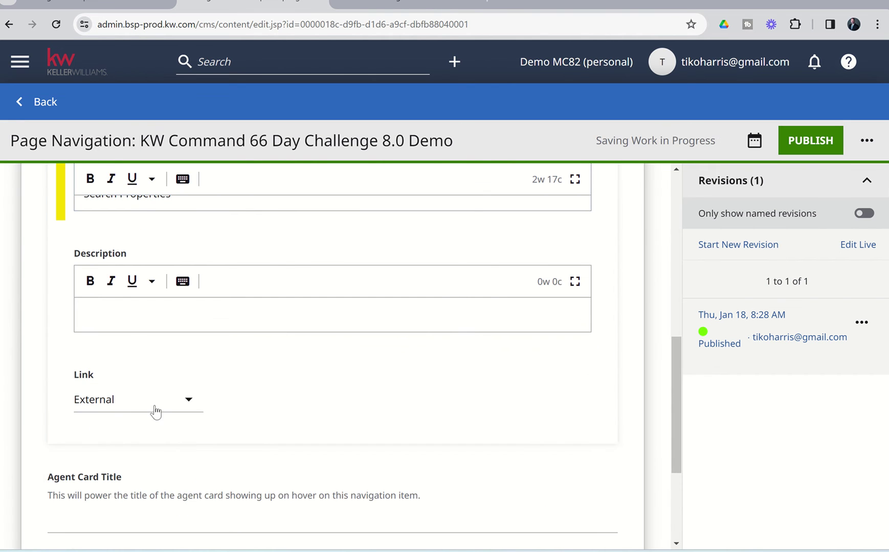
pyautogui.scroll(-4, 154, 406)
pyautogui.scroll(-1, 154, 406)
pyautogui.click(139, 451)
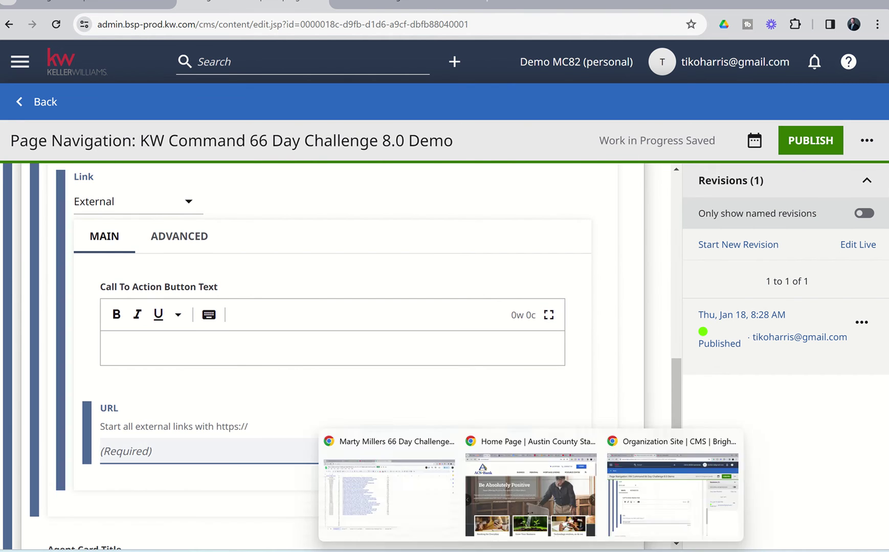
pyautogui.click(562, 482)
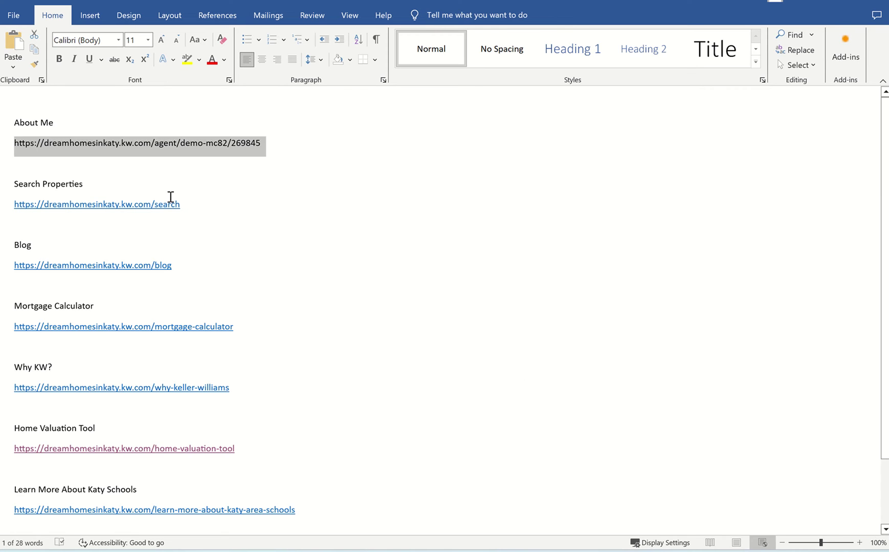
pyautogui.moveTo(184, 203); pyautogui.dragTo(12, 205)
pyautogui.hotkey('ctrl', 'c')
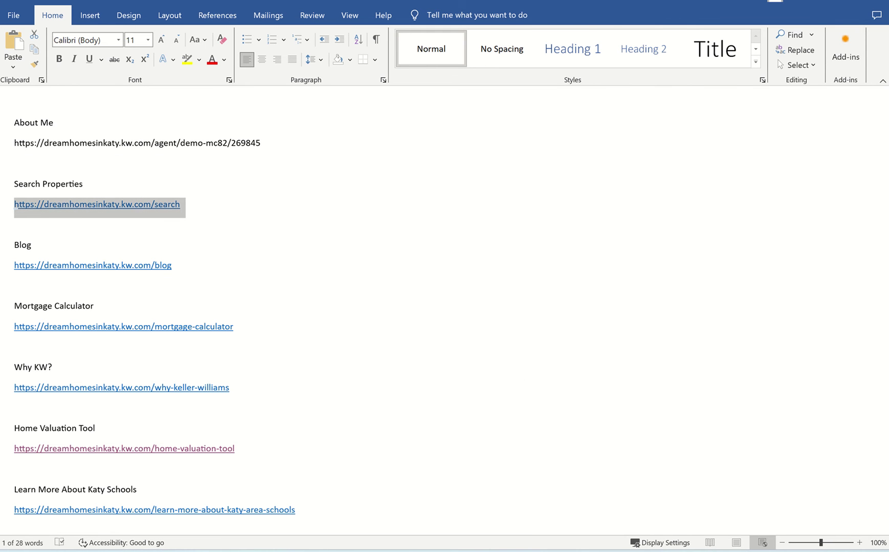
pyautogui.click(639, 509)
# - Paste the search URL into Search Properties, publish, and bring up the Word link list
pyautogui.click(335, 439)
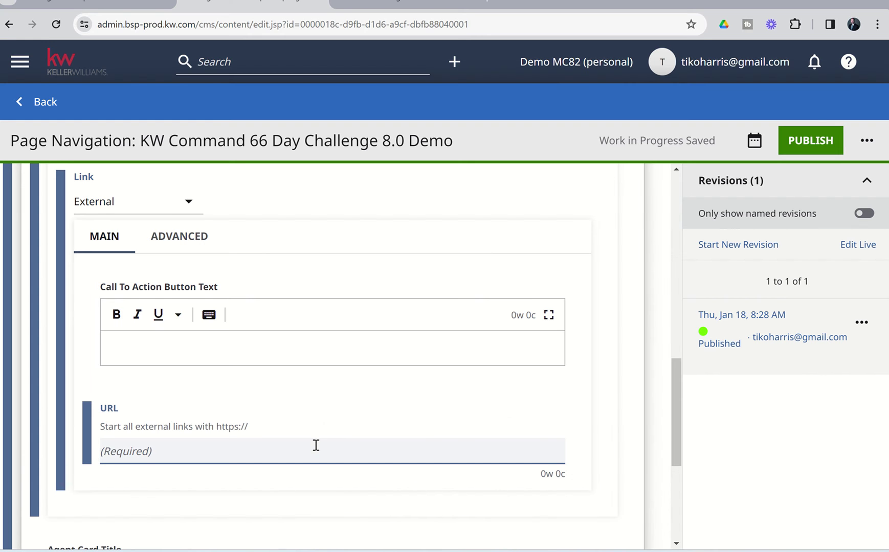
pyautogui.hotkey('ctrl', 'v')
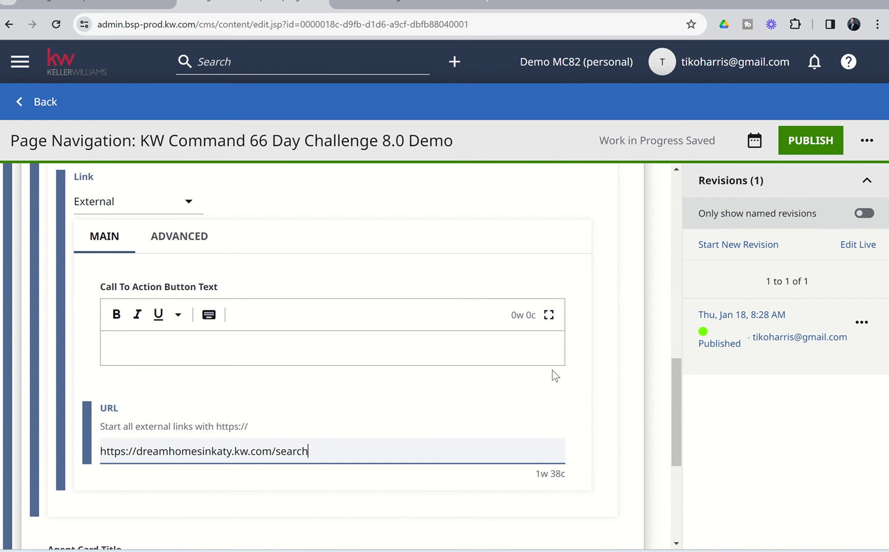
pyautogui.click(809, 141)
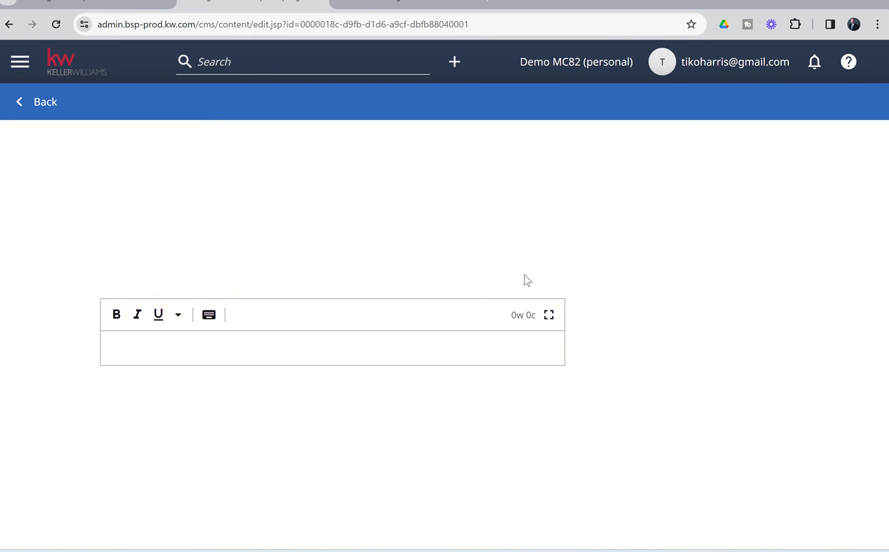
pyautogui.moveTo(588, 550)
pyautogui.click(591, 530)
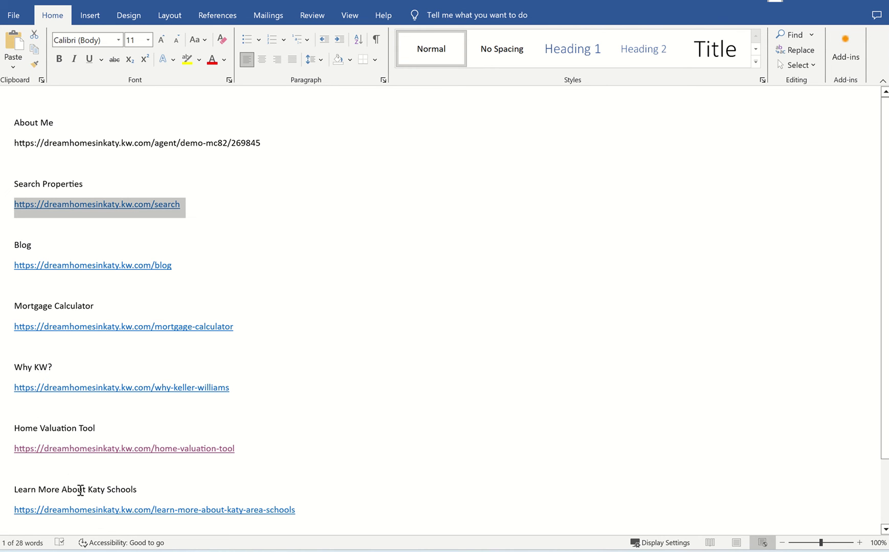
# - Scroll through the remaining Word links, then return to the page navigation editor
pyautogui.scroll(-3, 79, 490)
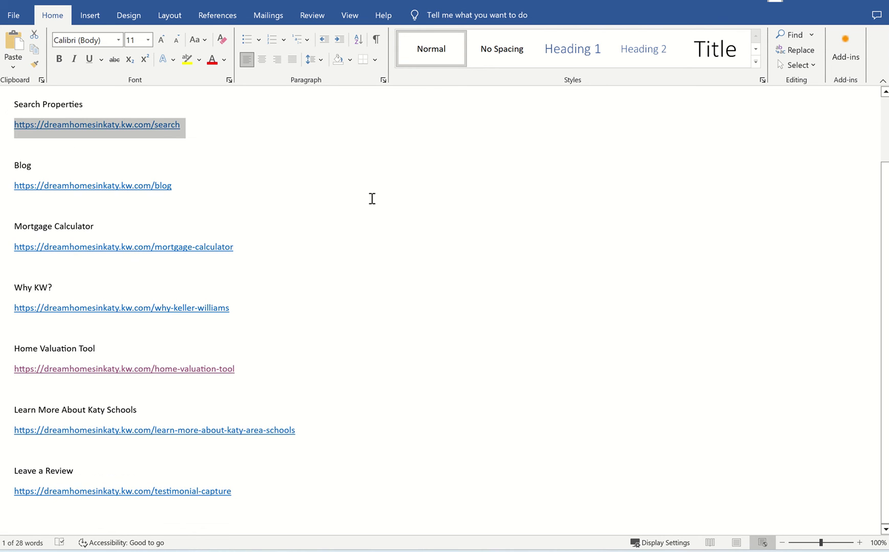
pyautogui.moveTo(439, 4)
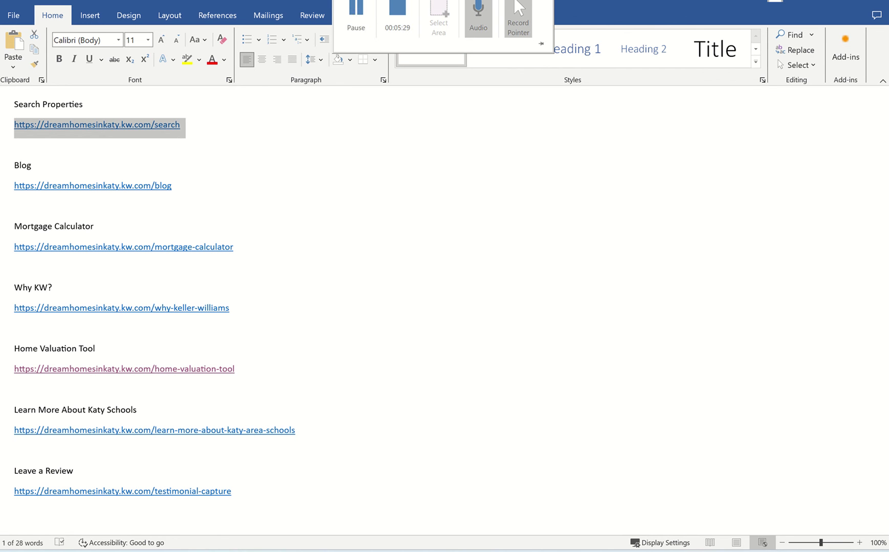
pyautogui.click(359, 11)
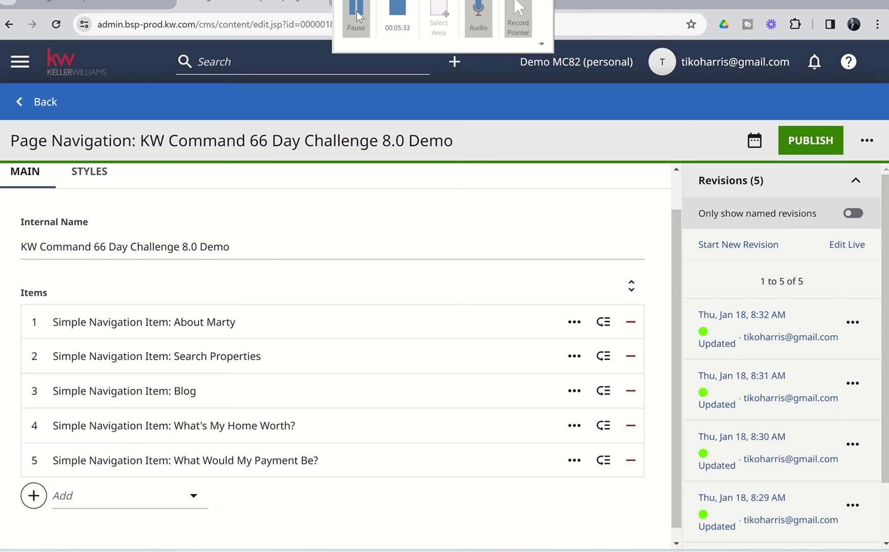
pyautogui.scroll(-1, 338, 169)
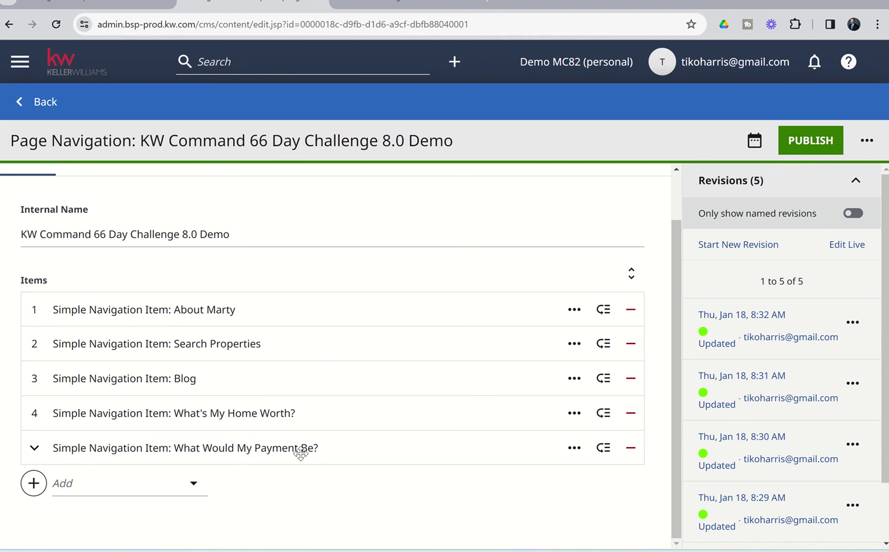
# - Add a sixth navigation item labelled 'More'
pyautogui.click(193, 485)
pyautogui.click(168, 426)
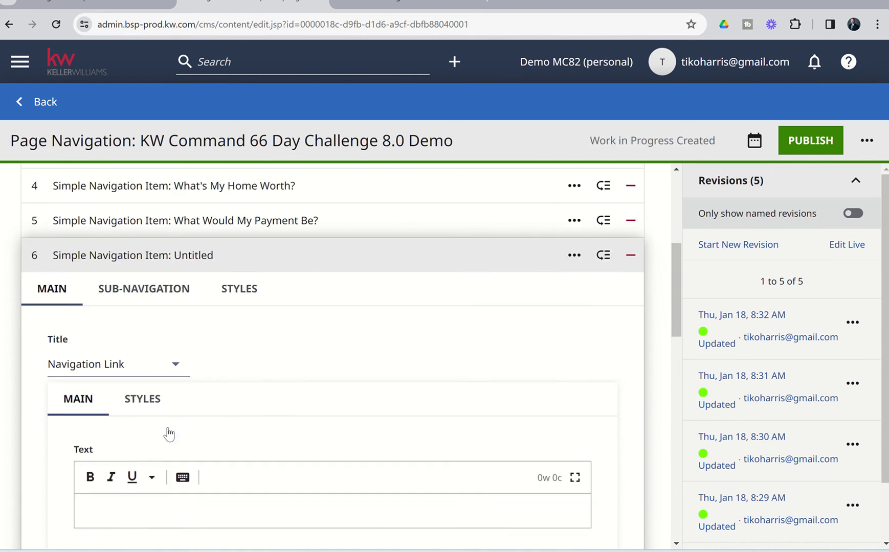
pyautogui.click(149, 422)
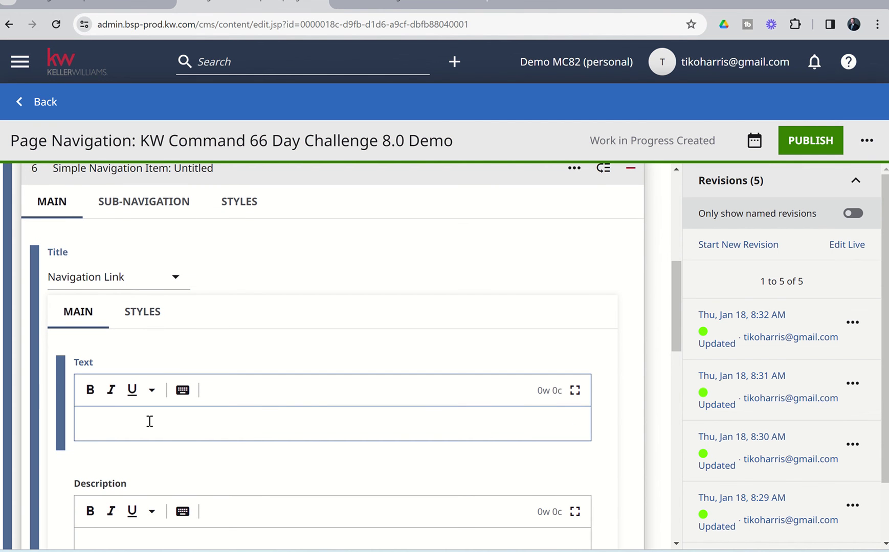
pyautogui.write('More')
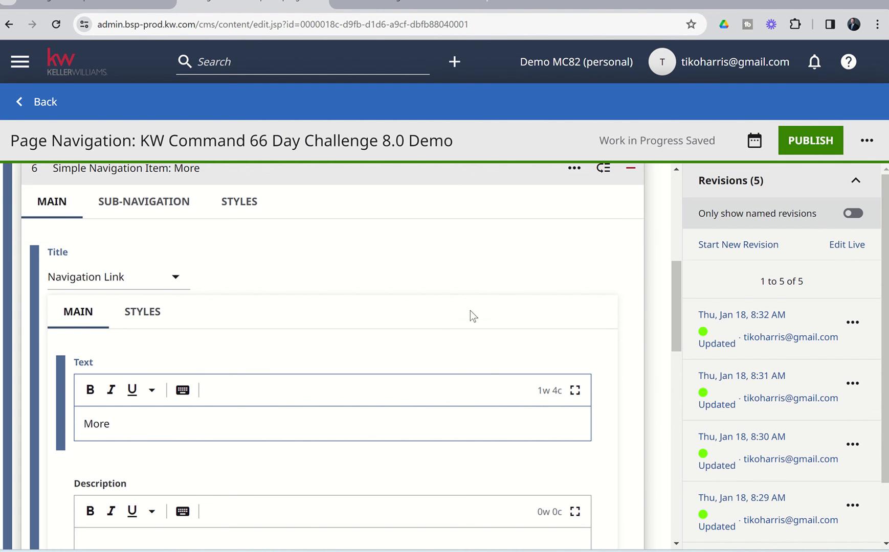
# - Try publishing, then inspect More's empty Item field and dismiss the page picker without choosing
pyautogui.click(818, 144)
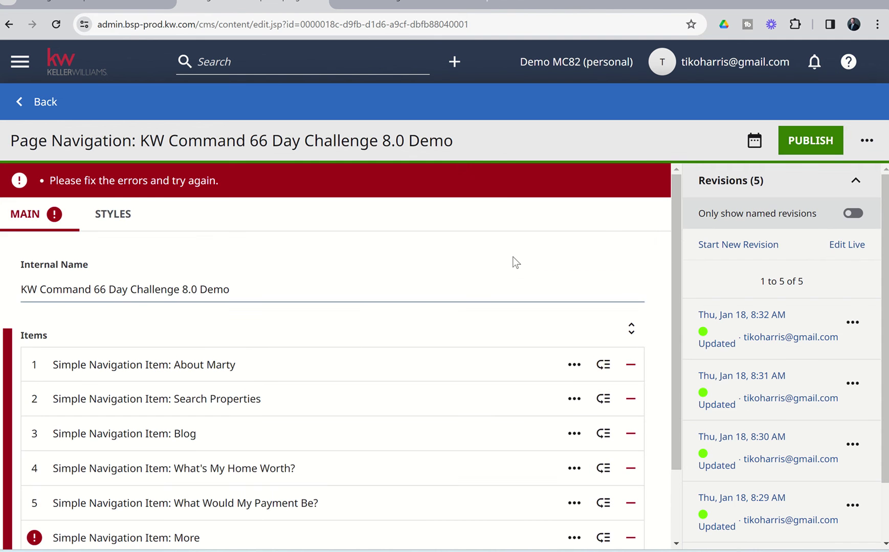
pyautogui.scroll(-2, 349, 321)
pyautogui.click(176, 450)
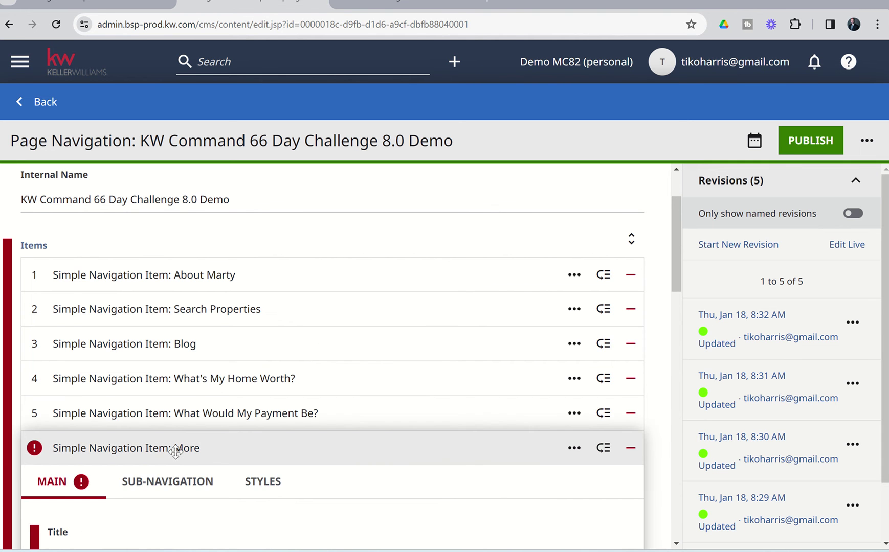
pyautogui.scroll(-5, 175, 450)
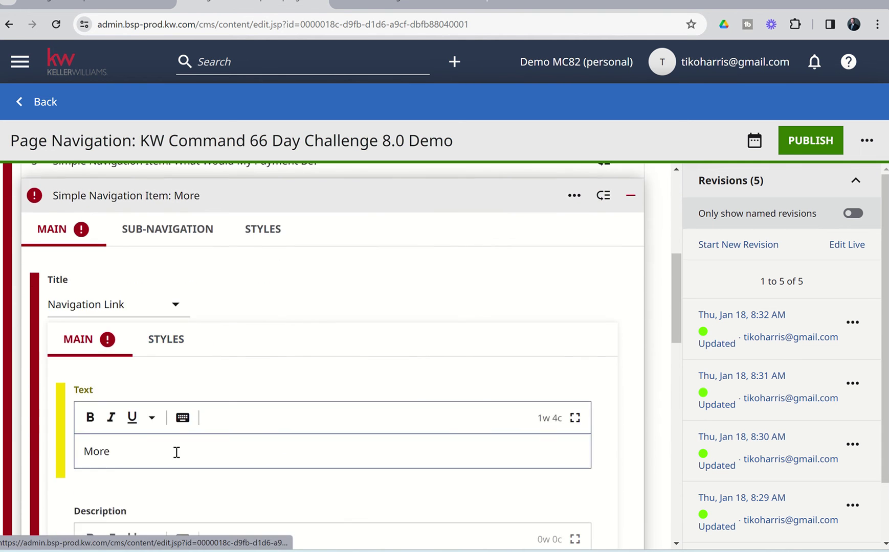
pyautogui.scroll(-7, 176, 452)
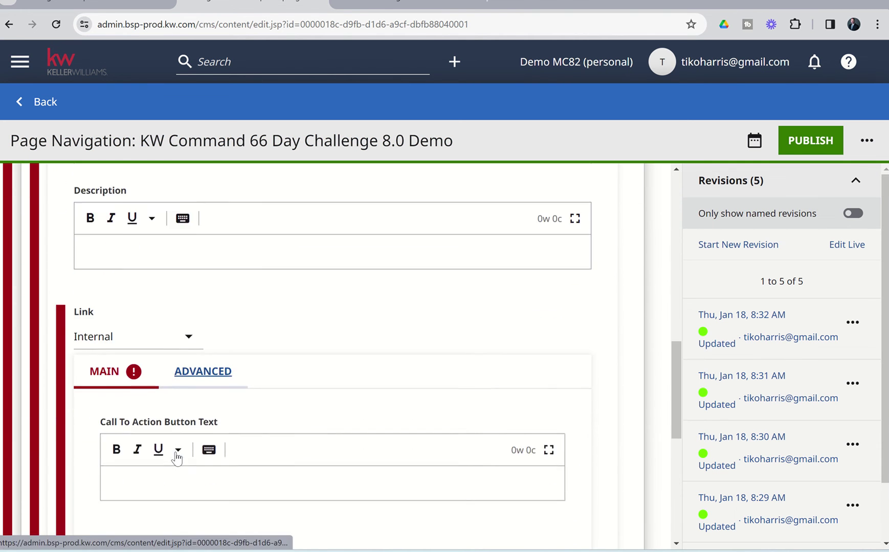
pyautogui.scroll(-2, 176, 452)
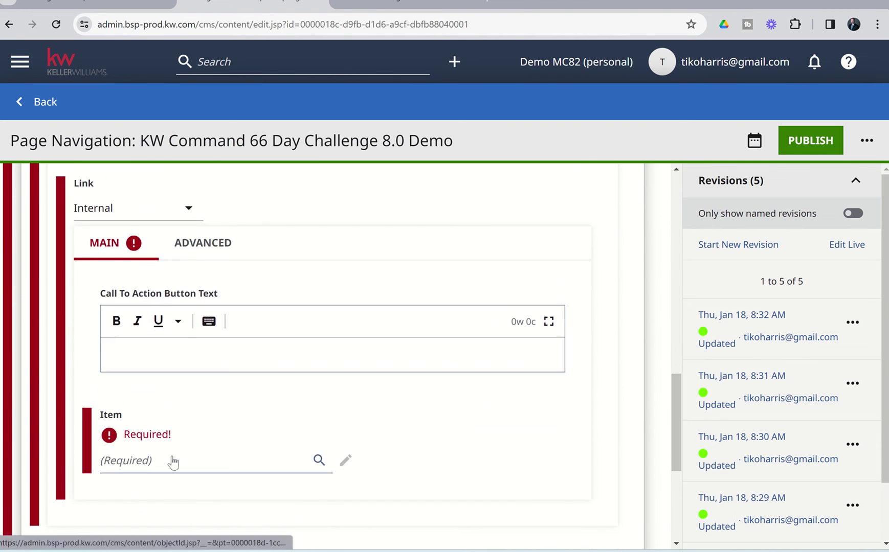
pyautogui.click(172, 461)
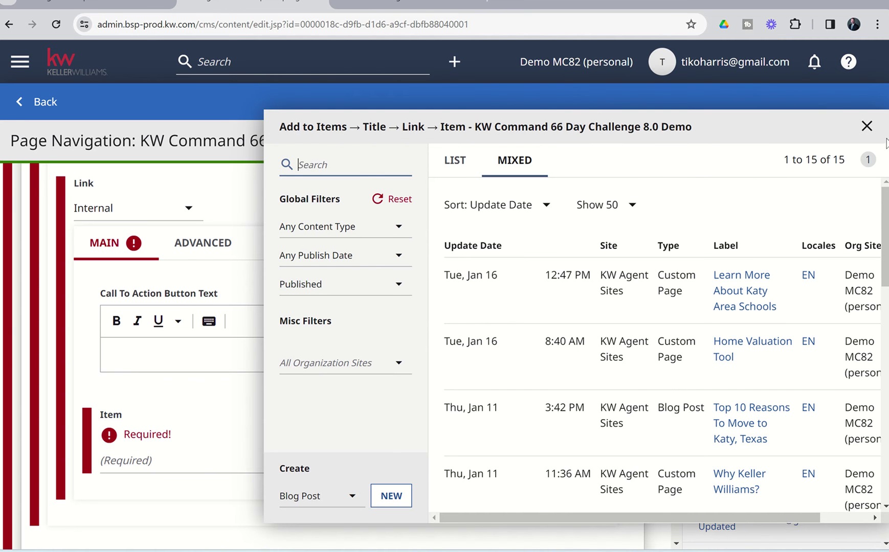
pyautogui.click(866, 126)
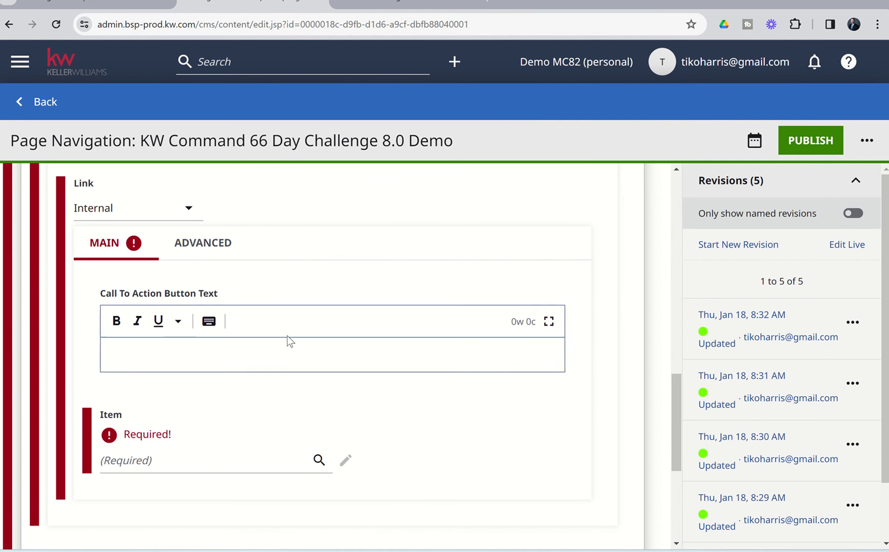
# - Add an untitled Navigation Link sub-item under More, then bring the Word URL list forward
pyautogui.scroll(8, 287, 336)
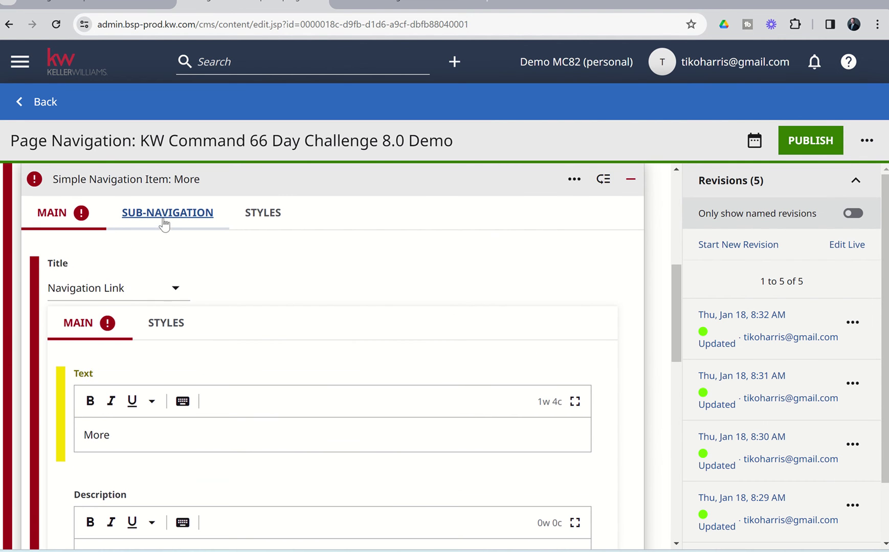
pyautogui.click(164, 224)
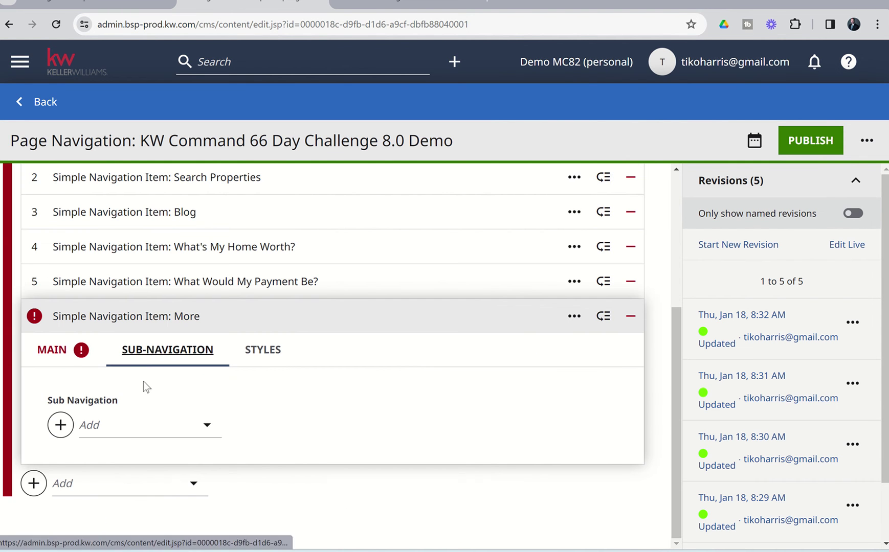
pyautogui.click(100, 425)
pyautogui.click(100, 425)
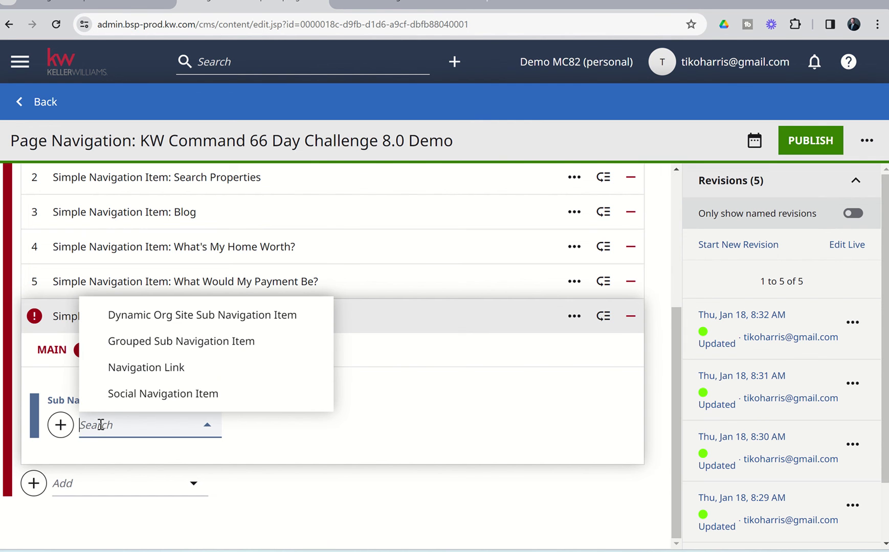
pyautogui.click(162, 371)
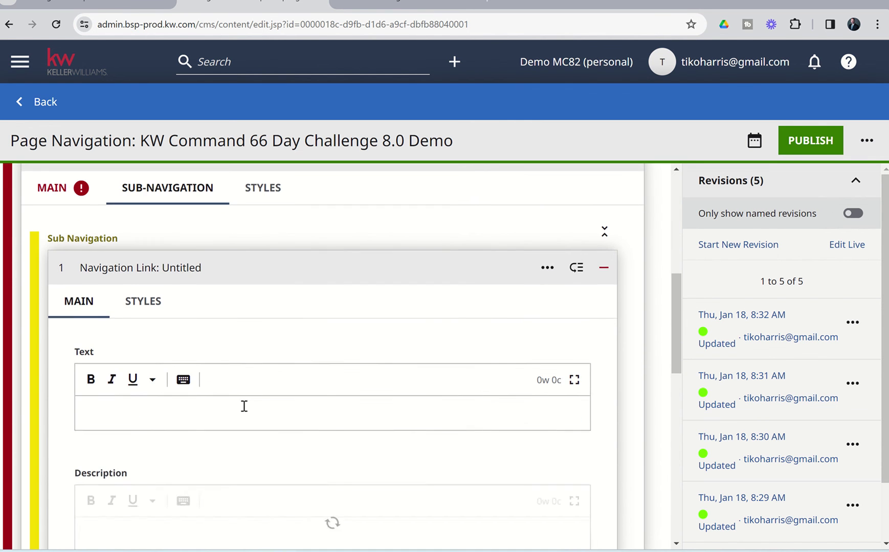
pyautogui.click(243, 406)
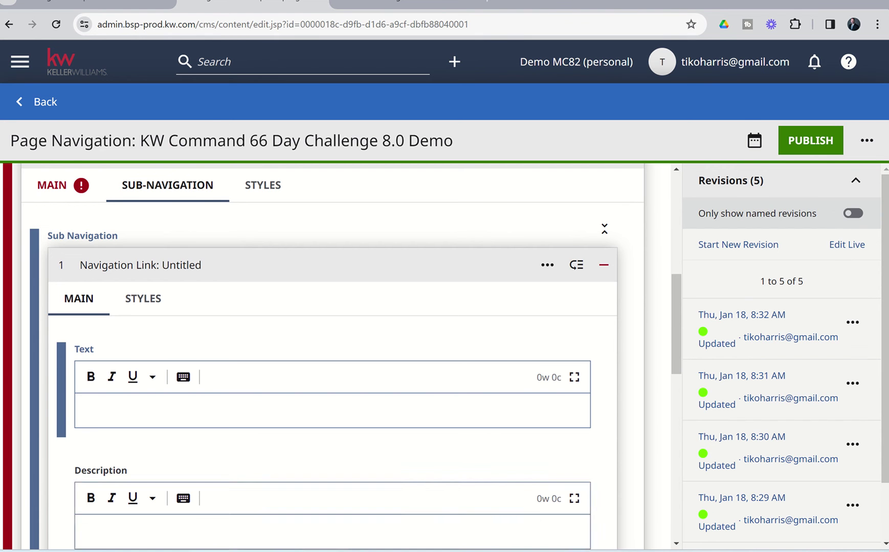
pyautogui.hotkey('alt', 'Tab')
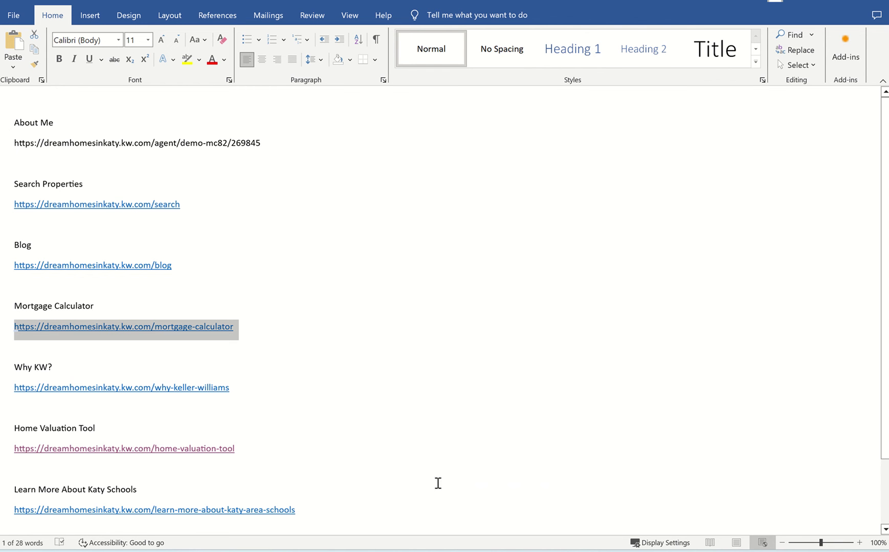
# - Copy the why-keller-williams URL from the Word list and return to the site editor
pyautogui.moveTo(241, 393); pyautogui.dragTo(17, 394)
pyautogui.hotkey('ctrl', 'c')
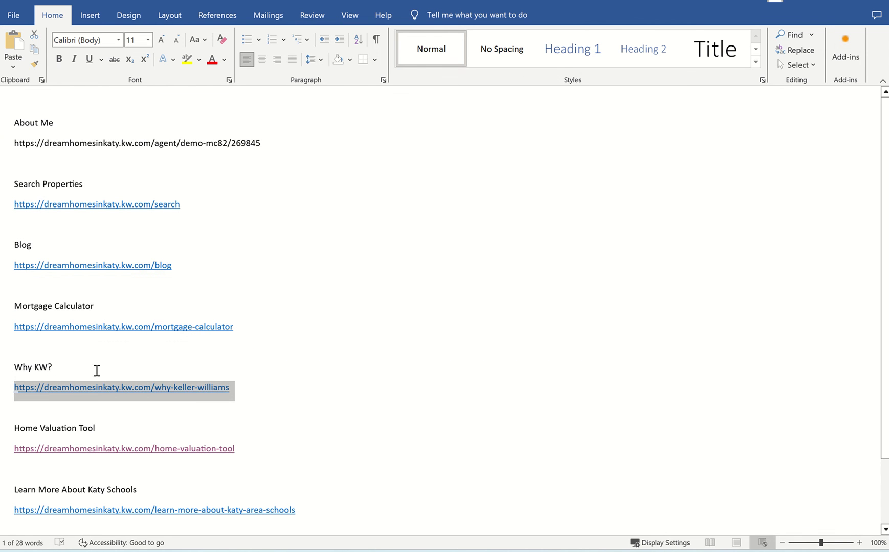
pyautogui.moveTo(531, 550)
pyautogui.click(634, 506)
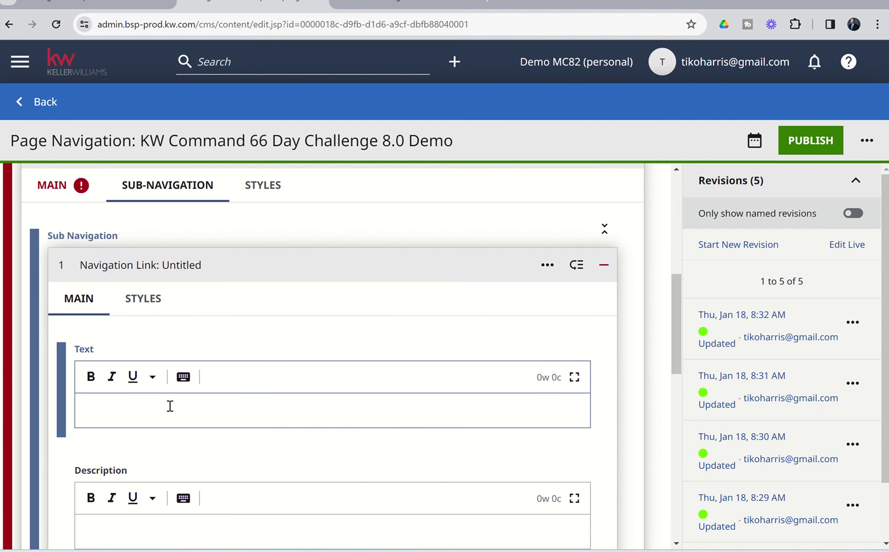
pyautogui.write('Why KW?')
pyautogui.scroll(-4, 170, 406)
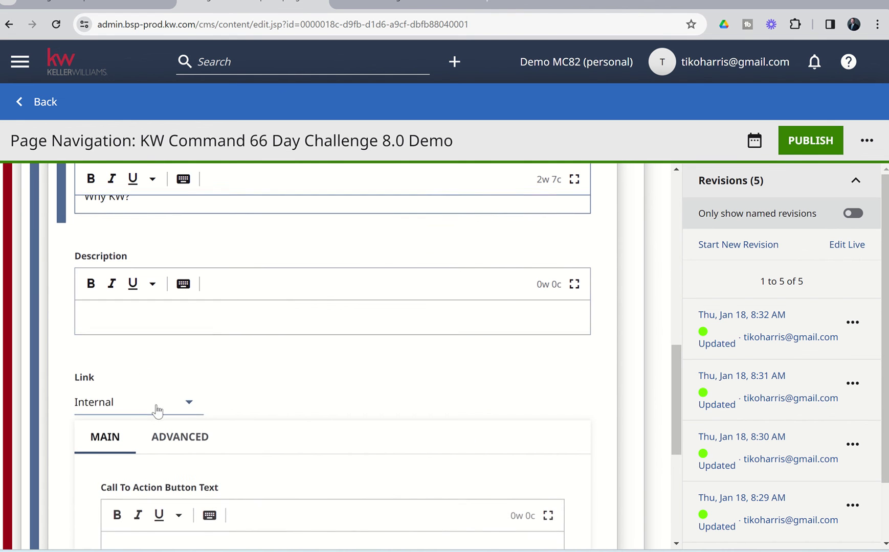
pyautogui.click(157, 405)
pyautogui.click(135, 375)
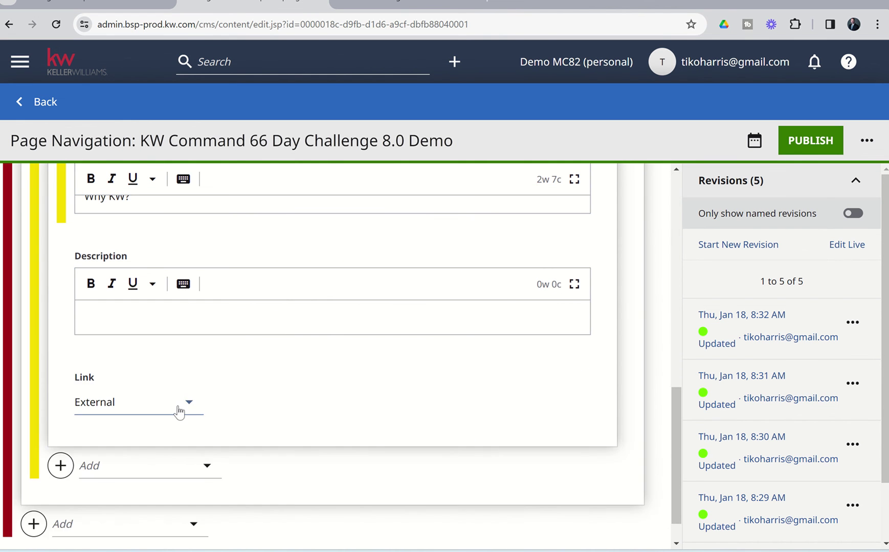
pyautogui.scroll(-5, 176, 409)
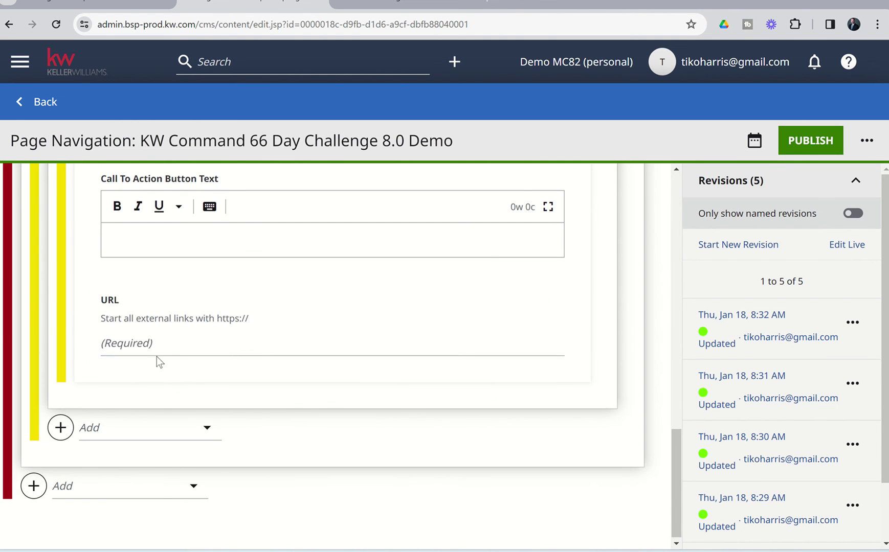
pyautogui.click(155, 340)
pyautogui.hotkey('ctrl', 'v')
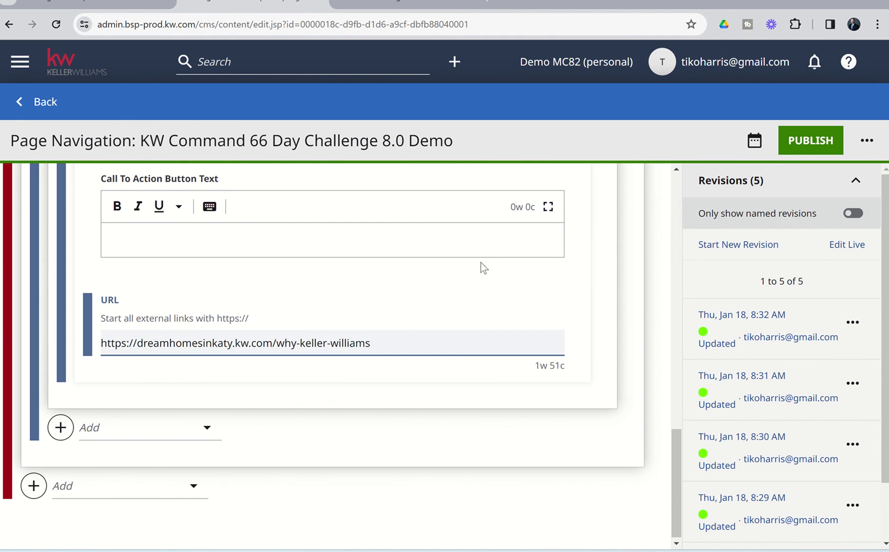
# - Change the More item's title to Navigation Text reading 'More'
pyautogui.click(507, 255)
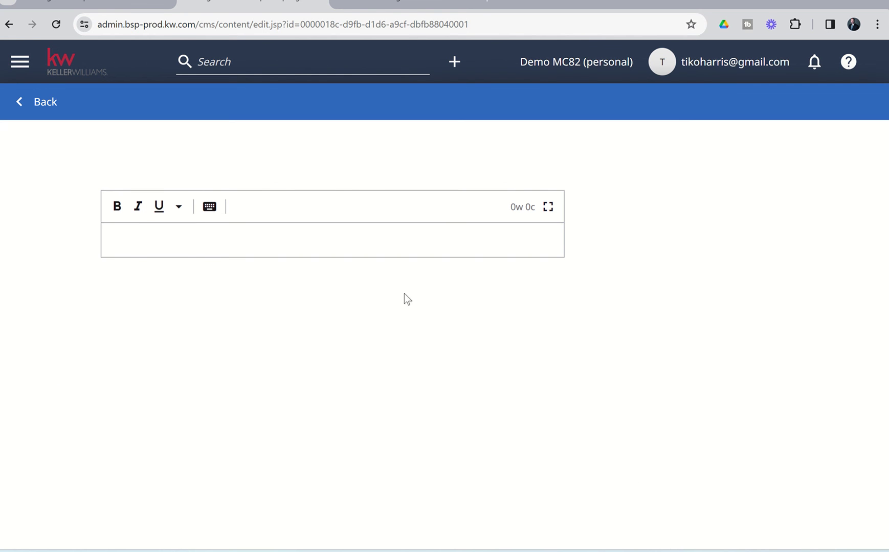
pyautogui.scroll(-2, 339, 347)
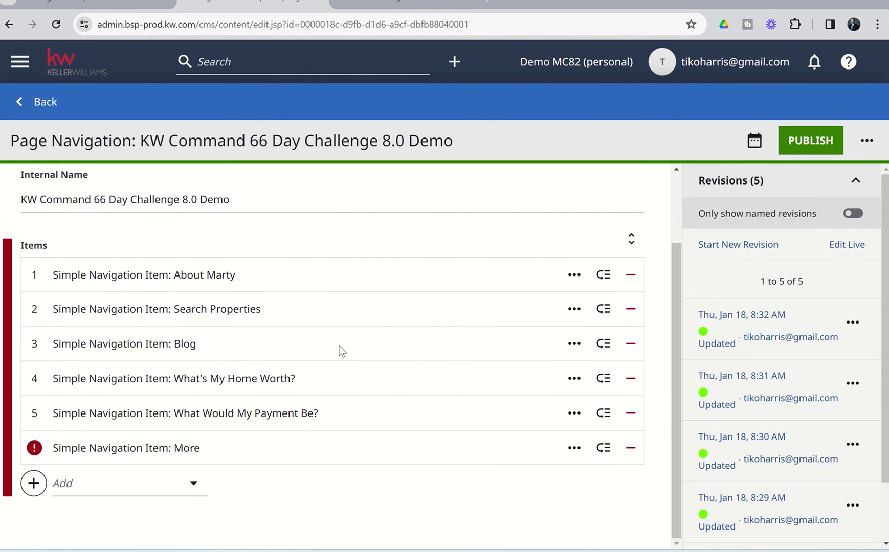
pyautogui.click(148, 450)
pyautogui.scroll(-3, 149, 455)
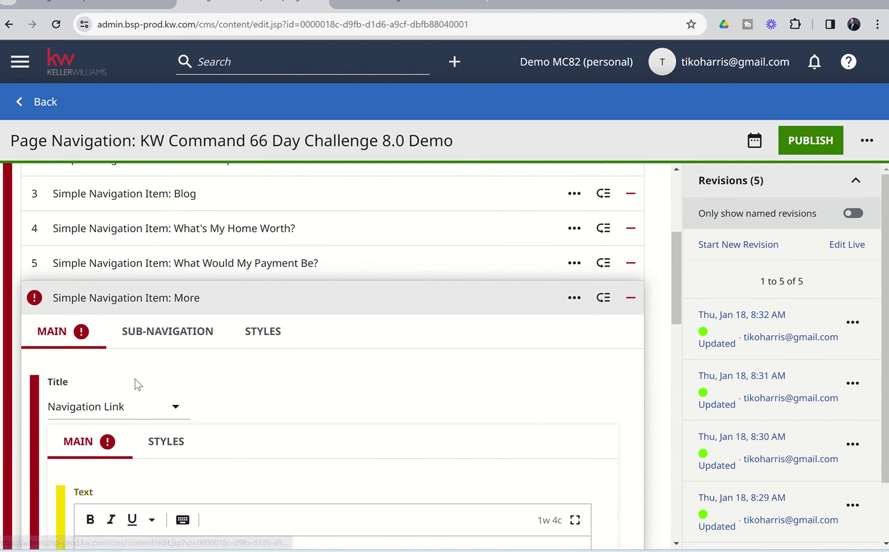
pyautogui.scroll(-2, 130, 417)
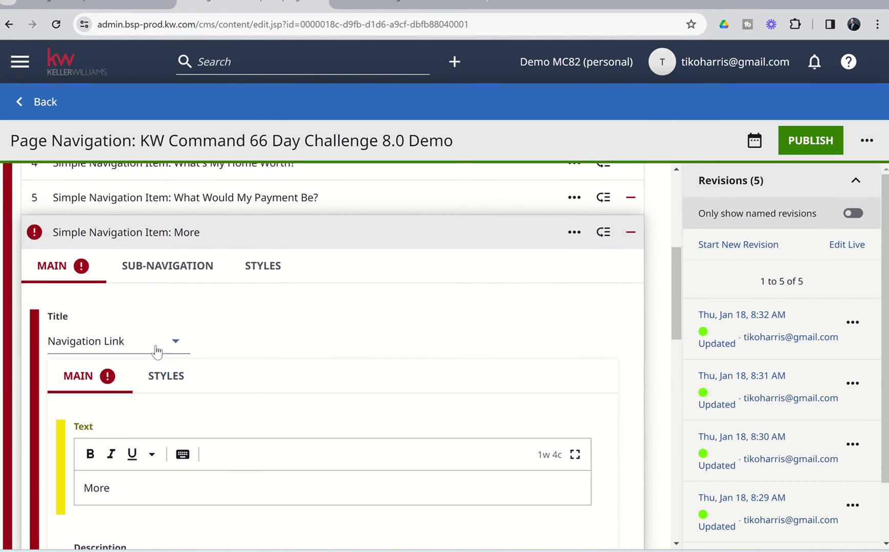
pyautogui.click(156, 349)
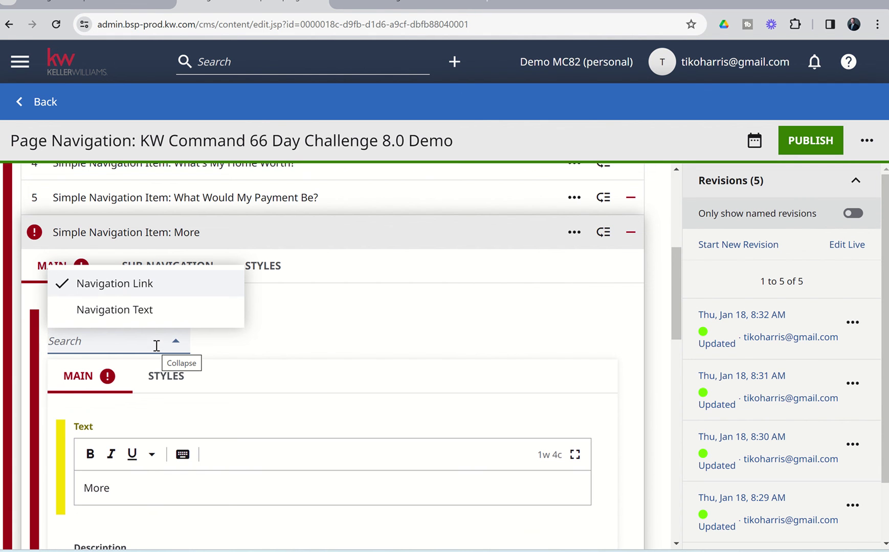
pyautogui.click(140, 311)
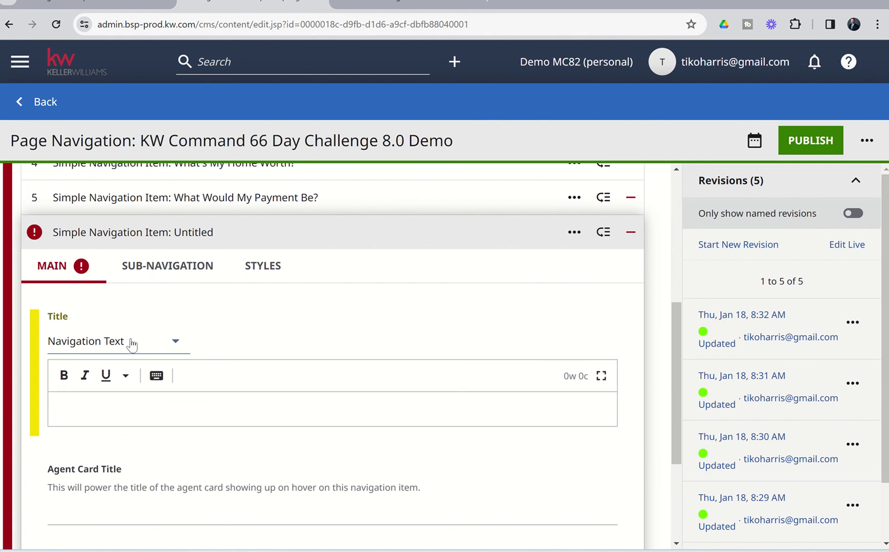
pyautogui.click(99, 411)
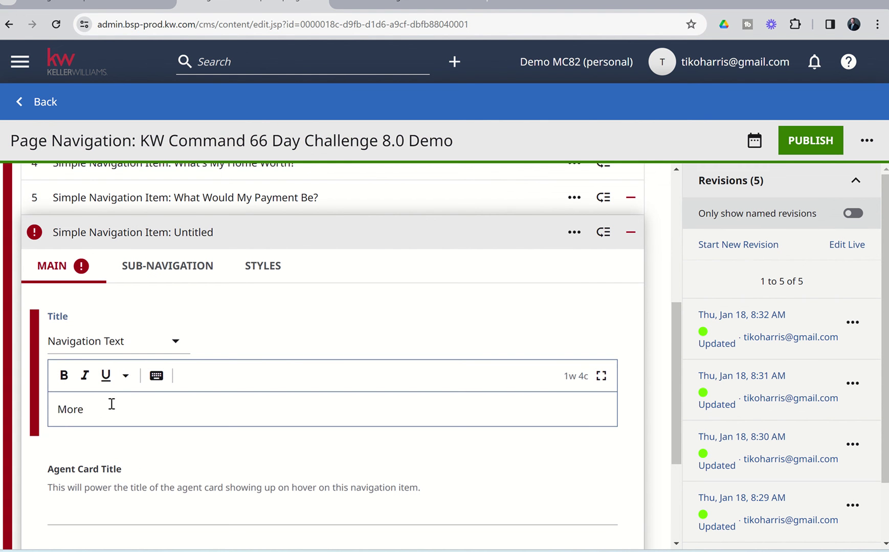
pyautogui.click(231, 352)
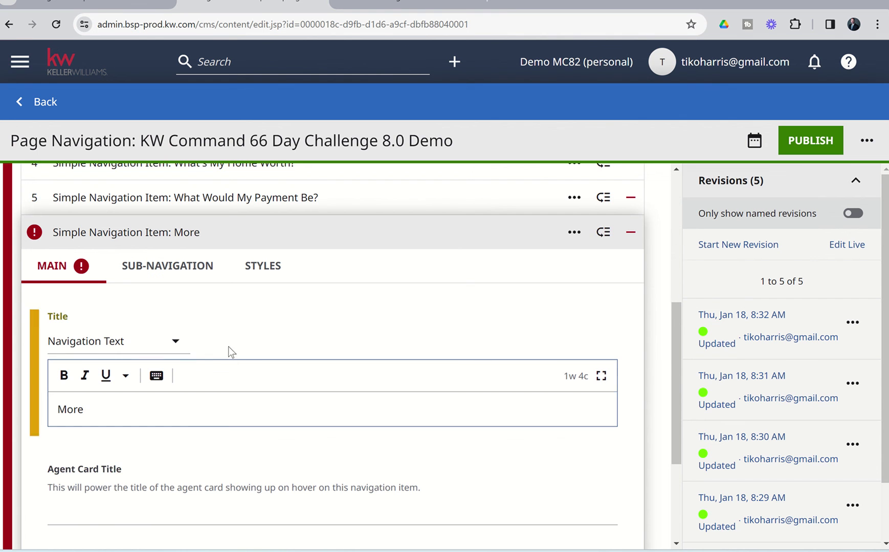
pyautogui.click(168, 274)
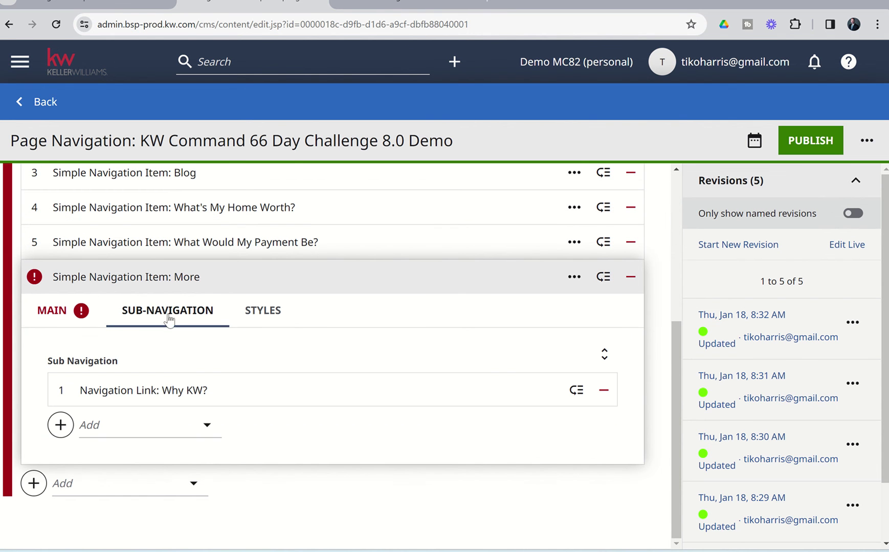
# - Add a second sub-link under More labelled 'Learn More About Katy Schools'
pyautogui.click(61, 424)
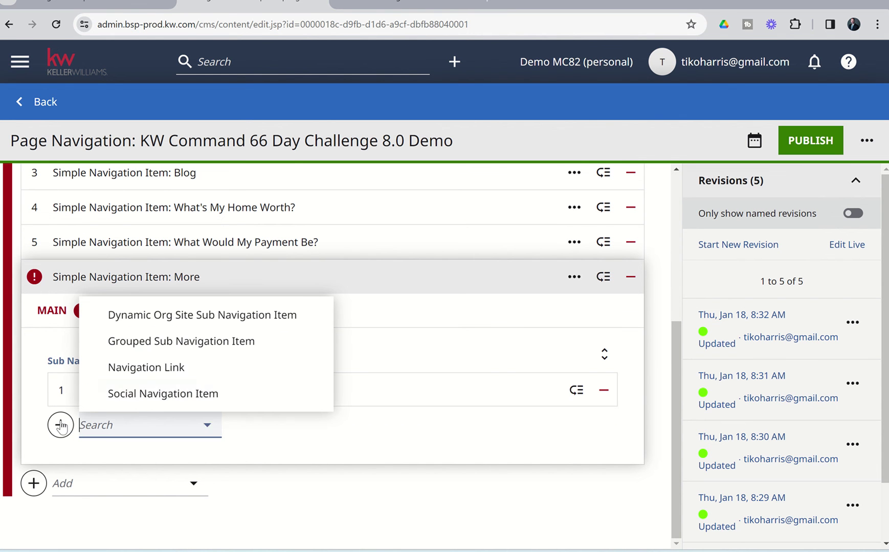
pyautogui.click(168, 368)
pyautogui.scroll(-2, 208, 454)
pyautogui.click(160, 391)
pyautogui.write('Learn more')
pyautogui.press('BackSpace')
pyautogui.press('BackSpace')
pyautogui.press('BackSpace')
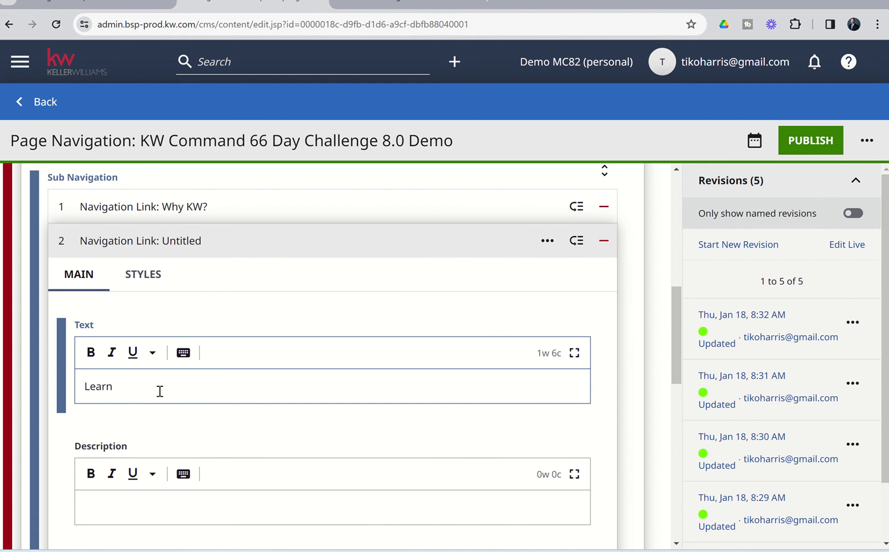
pyautogui.write('More About Katy Schools')
pyautogui.scroll(-5, 160, 392)
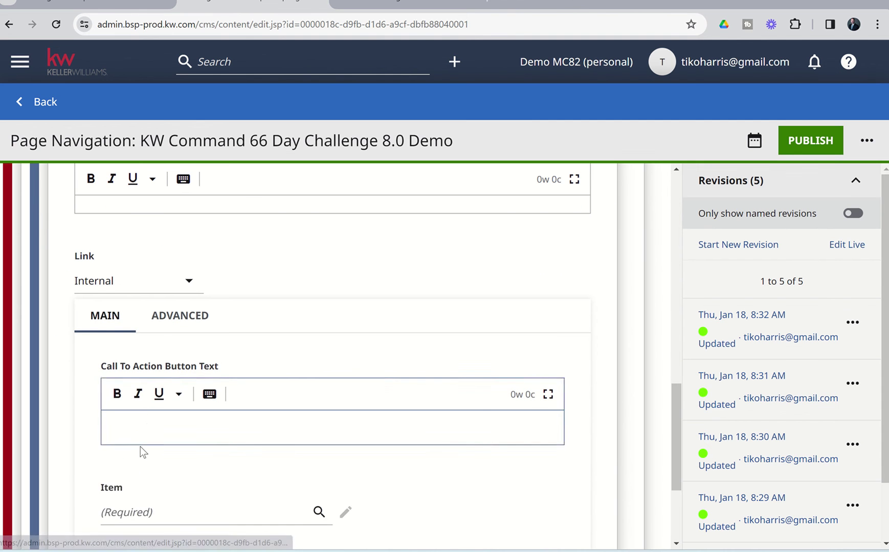
pyautogui.scroll(-2, 140, 447)
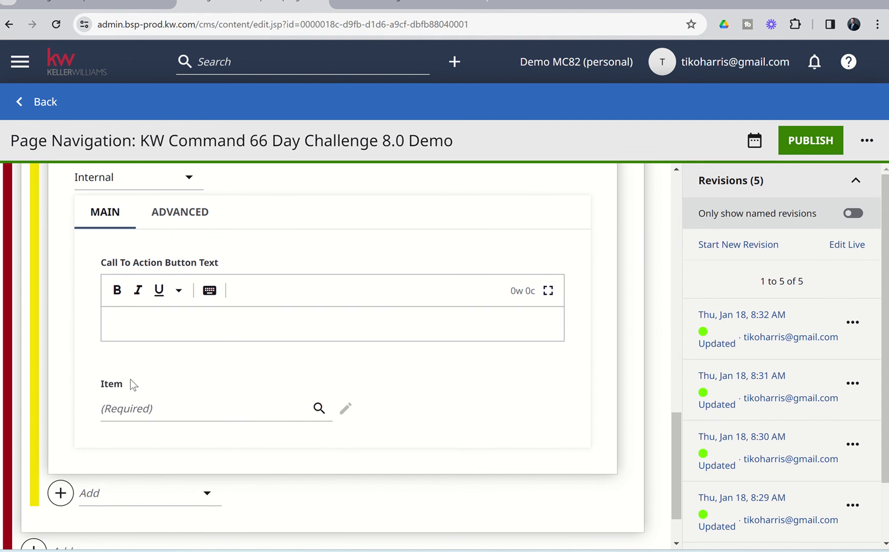
pyautogui.scroll(2, 130, 379)
# - Make it External with the learn-more-about-katy-area-schools URL from Word, then publish
pyautogui.click(163, 276)
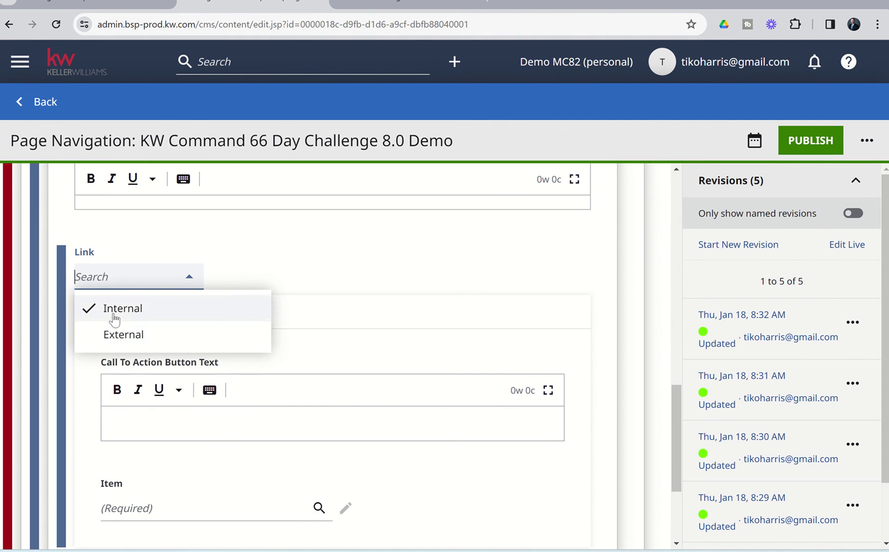
pyautogui.click(110, 332)
pyautogui.scroll(-3, 176, 419)
pyautogui.click(153, 382)
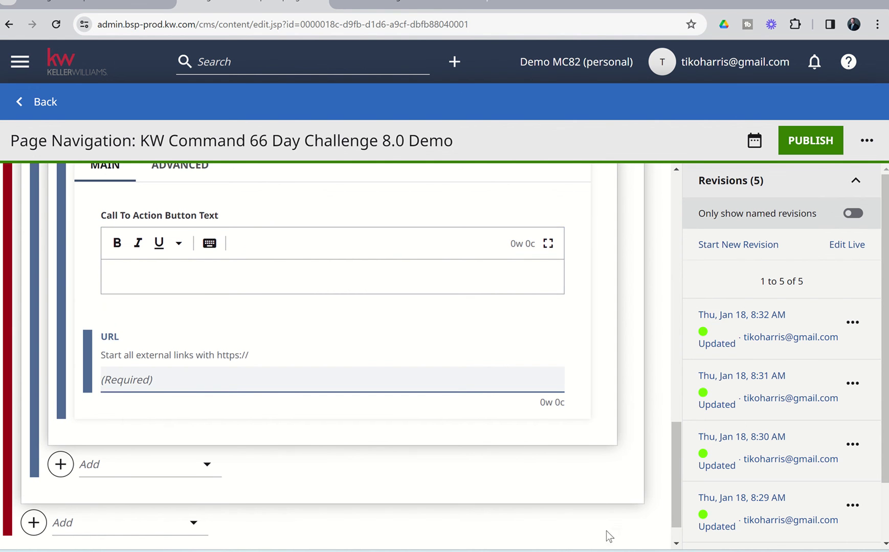
pyautogui.hotkey('alt', 'Tab')
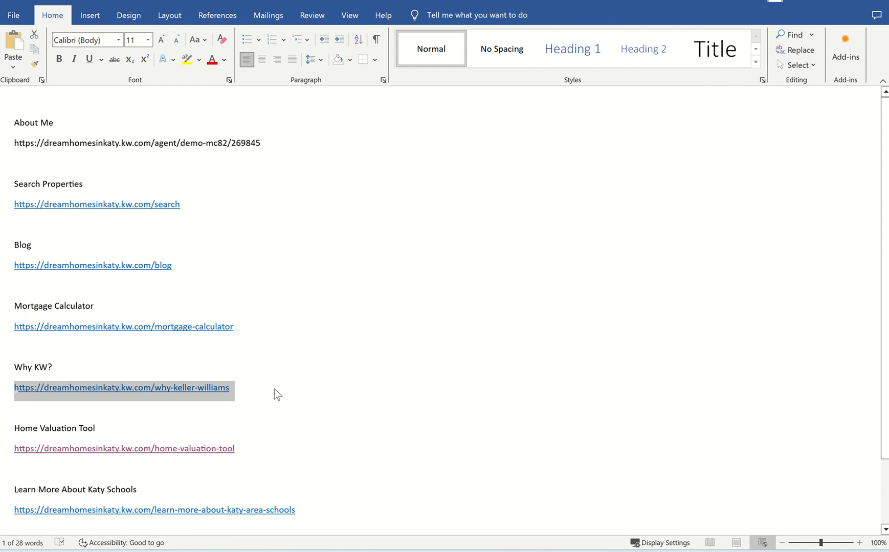
pyautogui.moveTo(200, 507); pyautogui.dragTo(6, 511)
pyautogui.hotkey('ctrl', 'c')
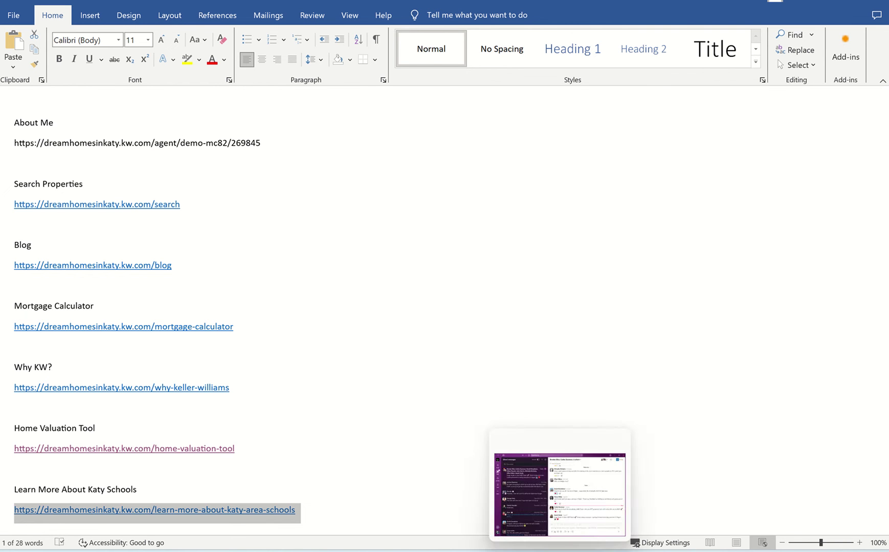
pyautogui.click(531, 551)
pyautogui.click(635, 500)
pyautogui.hotkey('ctrl', 'v')
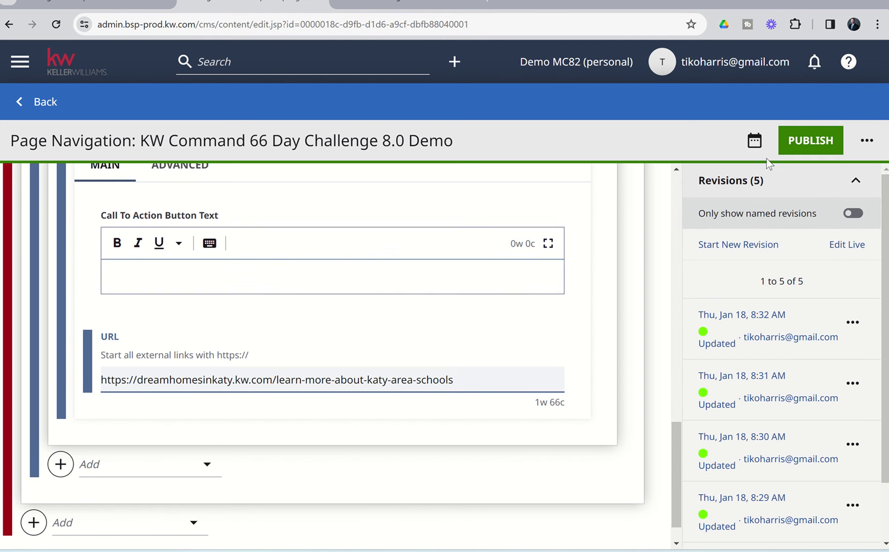
pyautogui.click(810, 141)
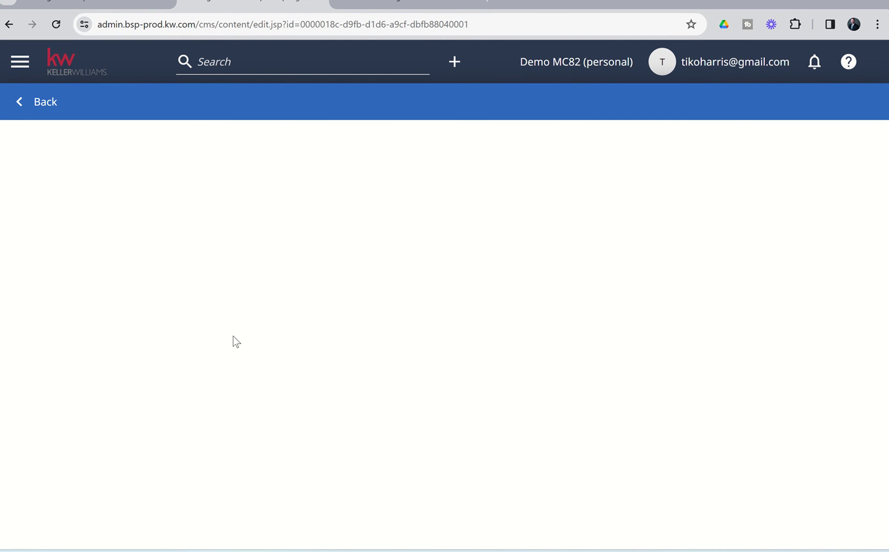
# - Add a third sub-link under More labelled 'Leave A Review'
pyautogui.scroll(-2, 214, 379)
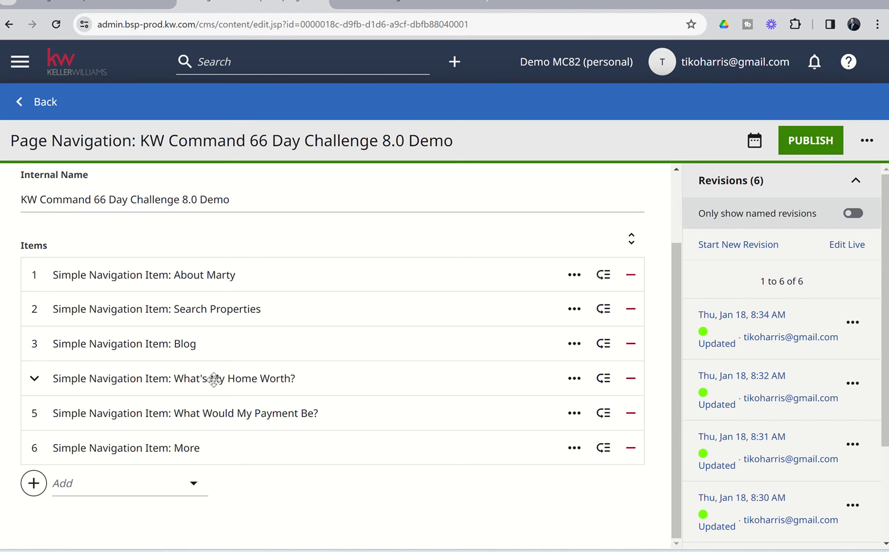
pyautogui.click(185, 452)
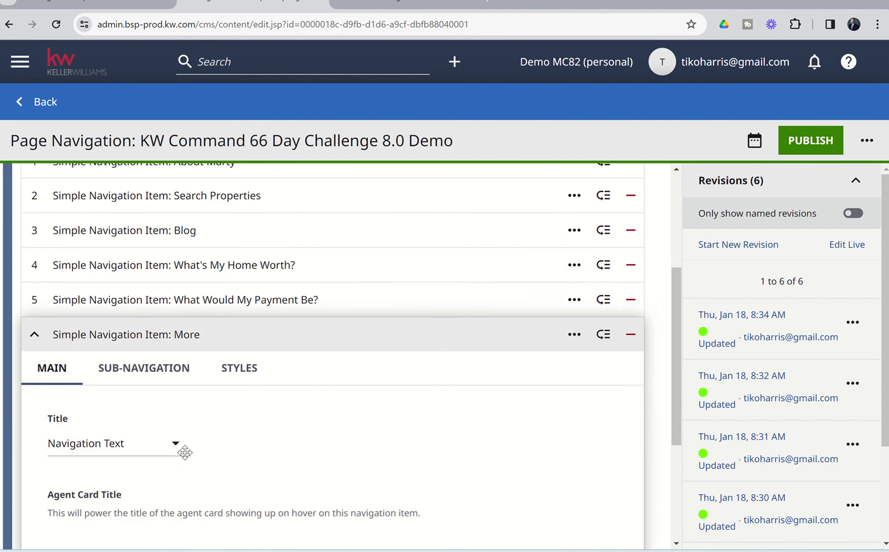
pyautogui.click(156, 330)
pyautogui.click(62, 469)
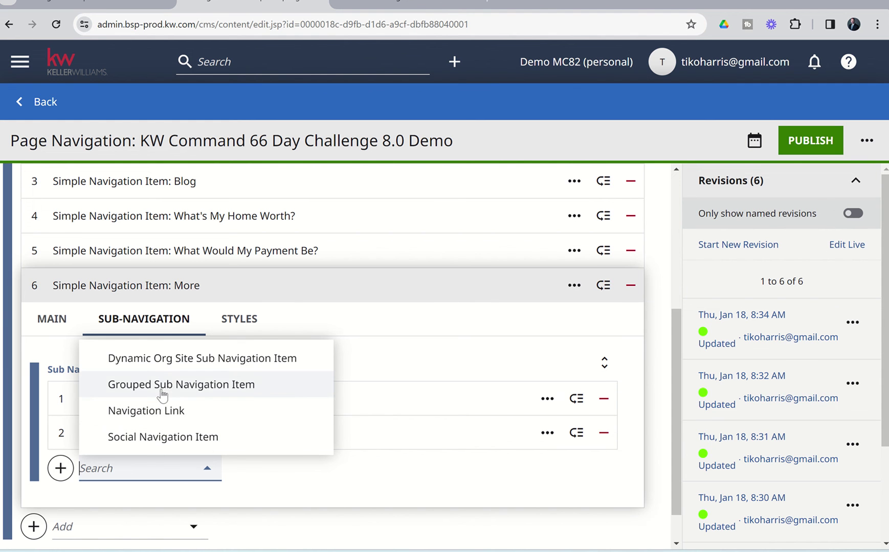
pyautogui.click(148, 412)
pyautogui.click(138, 459)
pyautogui.write('Leave A Review')
# - Make it External to the testimonial-capture URL copied from the Word list
pyautogui.scroll(-2, 136, 459)
pyautogui.scroll(-3, 137, 459)
pyautogui.click(109, 403)
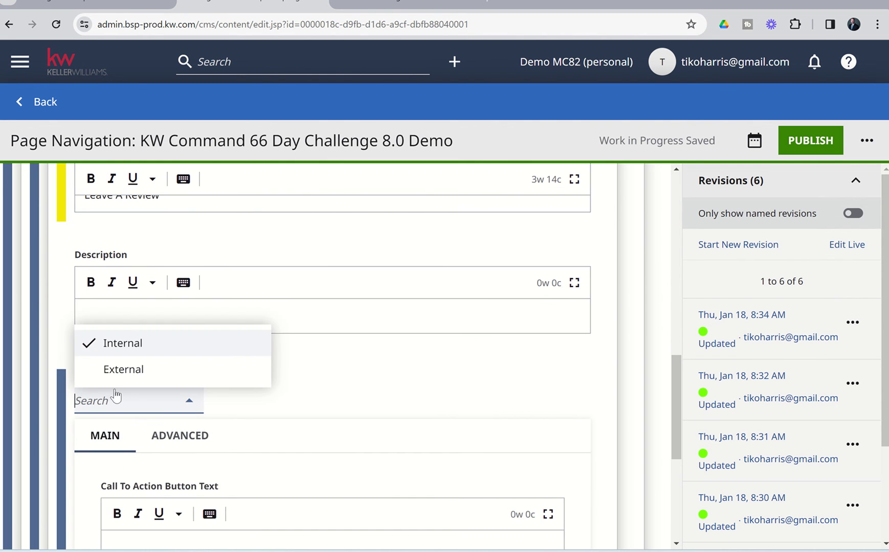
pyautogui.click(121, 378)
pyautogui.scroll(-4, 189, 426)
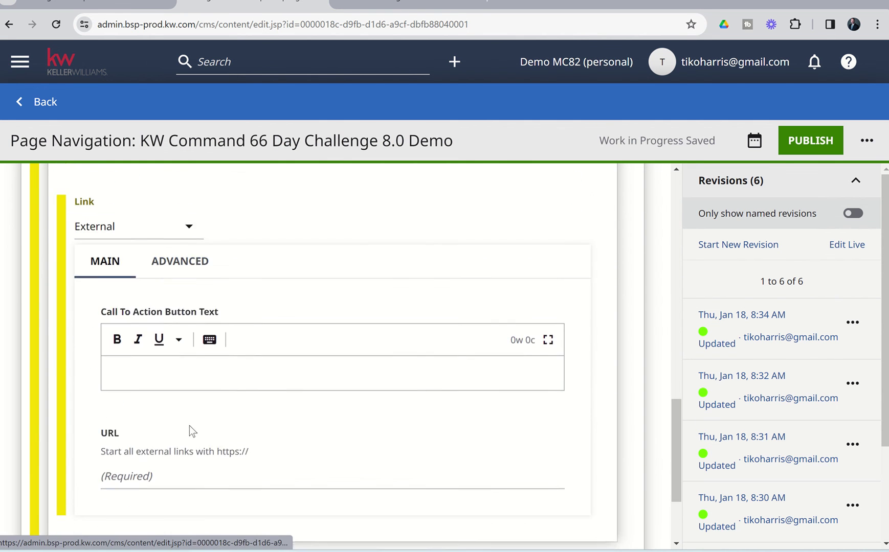
pyautogui.click(189, 427)
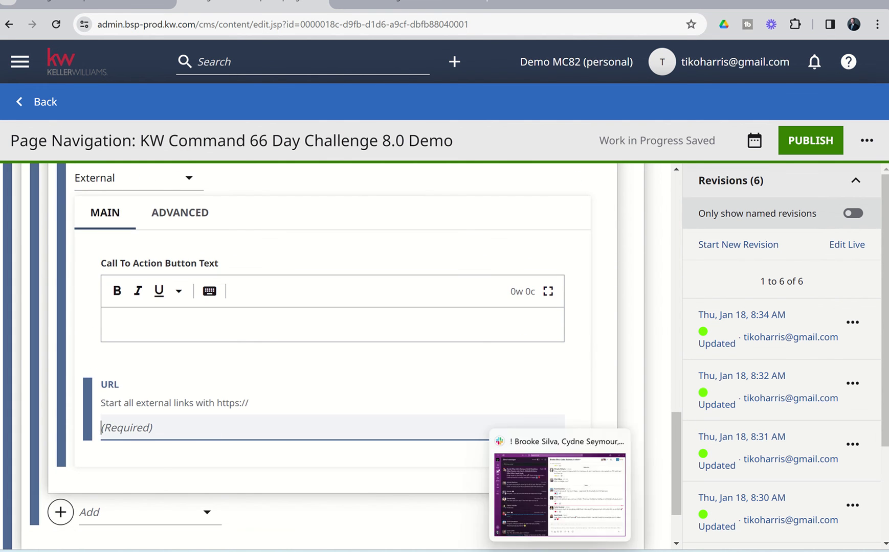
pyautogui.click(549, 549)
pyautogui.scroll(-3, 322, 466)
pyautogui.moveTo(251, 491); pyautogui.dragTo(19, 495)
pyautogui.hotkey('ctrl', 'c')
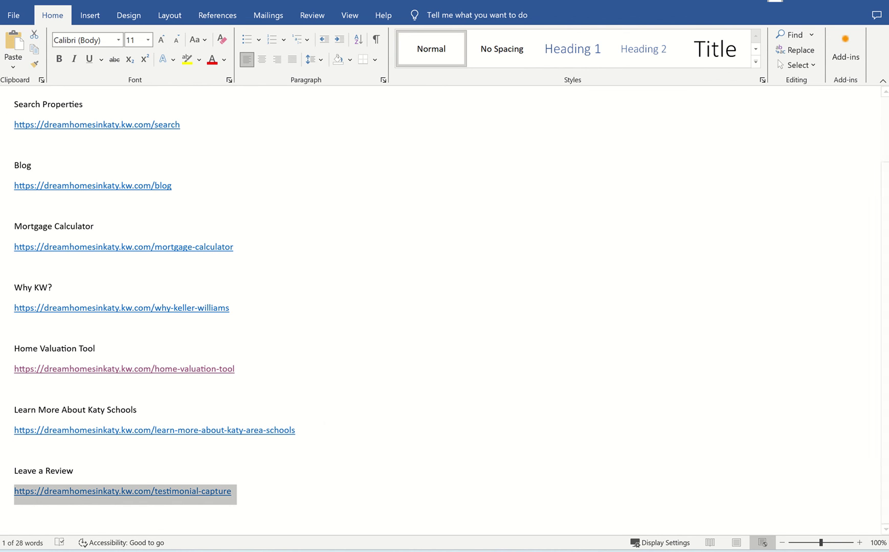
pyautogui.moveTo(532, 551)
pyautogui.click(638, 495)
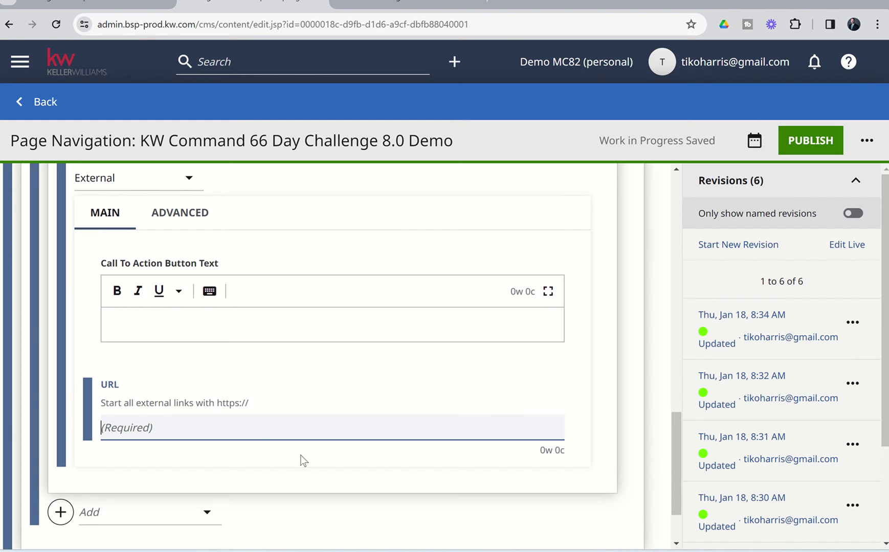
pyautogui.hotkey('ctrl', 'v')
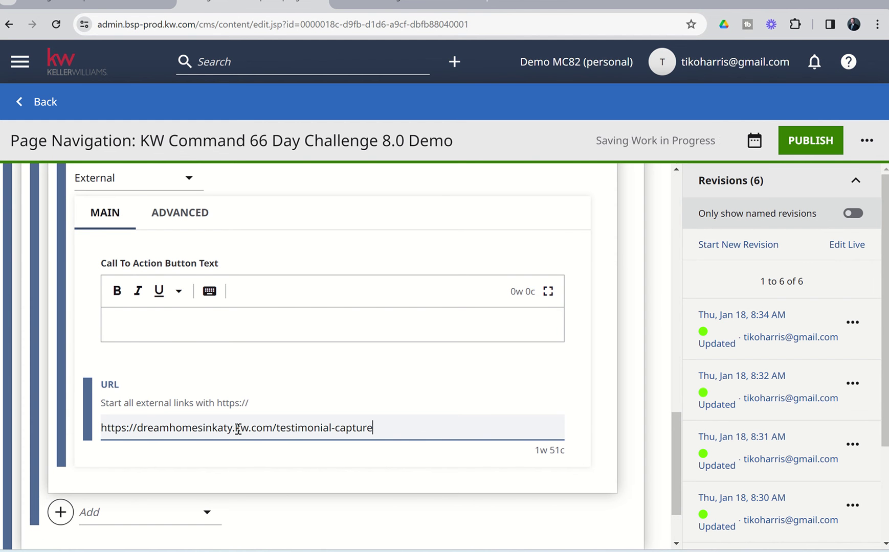
pyautogui.scroll(1, 338, 389)
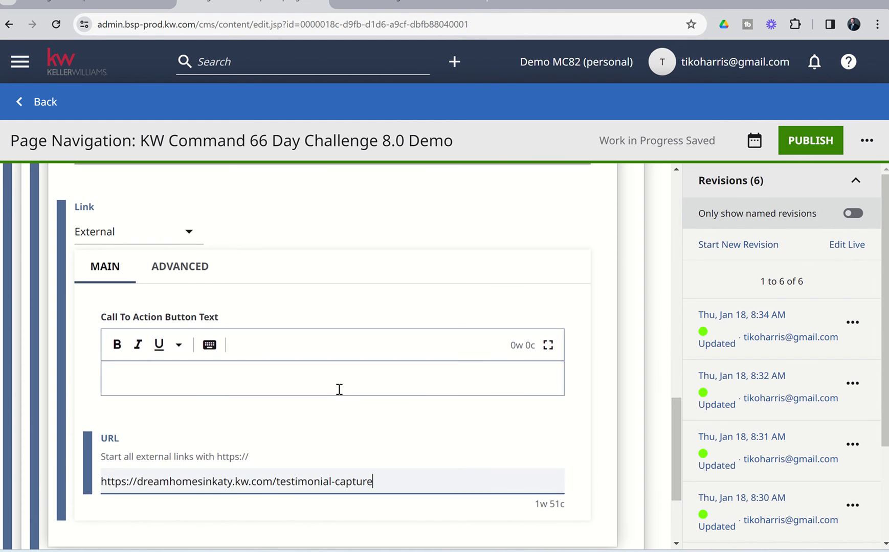
# - Publish the navigation, confirm More lists its three sub-links, and publish again
pyautogui.click(806, 139)
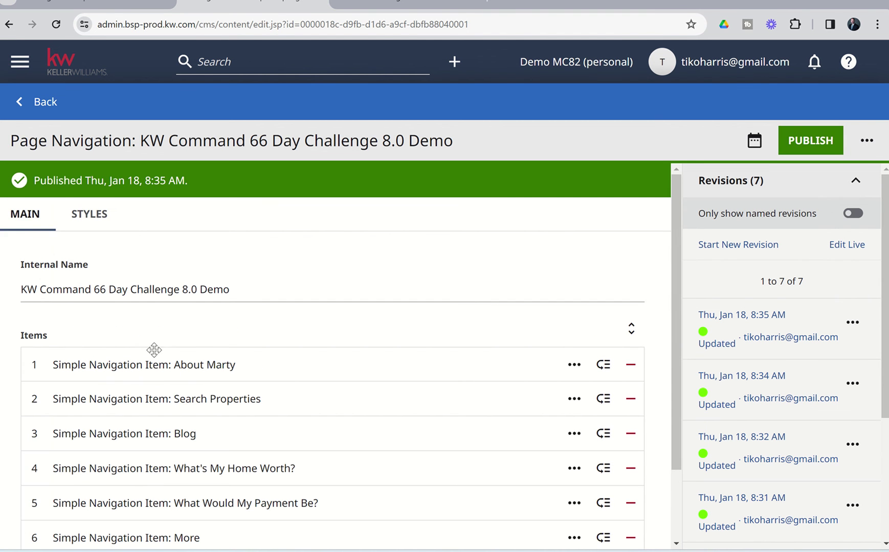
pyautogui.scroll(-1, 276, 279)
pyautogui.scroll(-1, 277, 280)
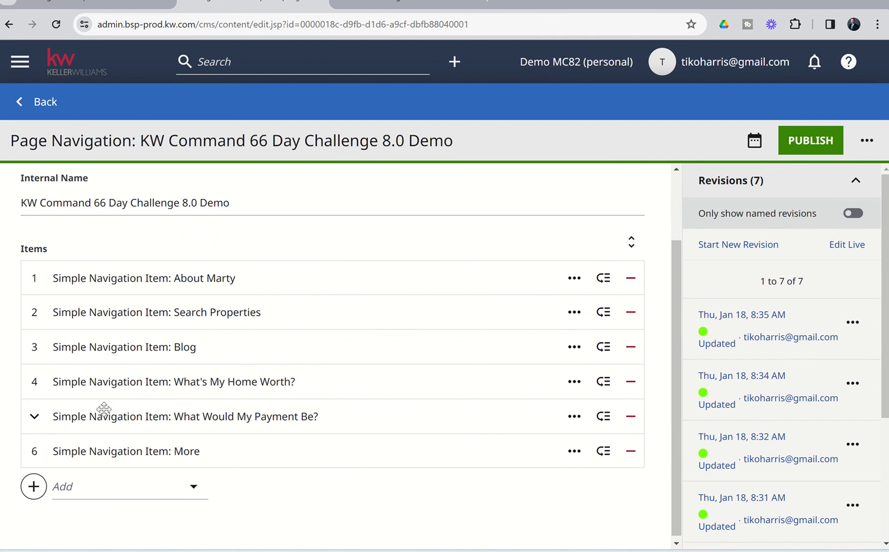
pyautogui.click(107, 451)
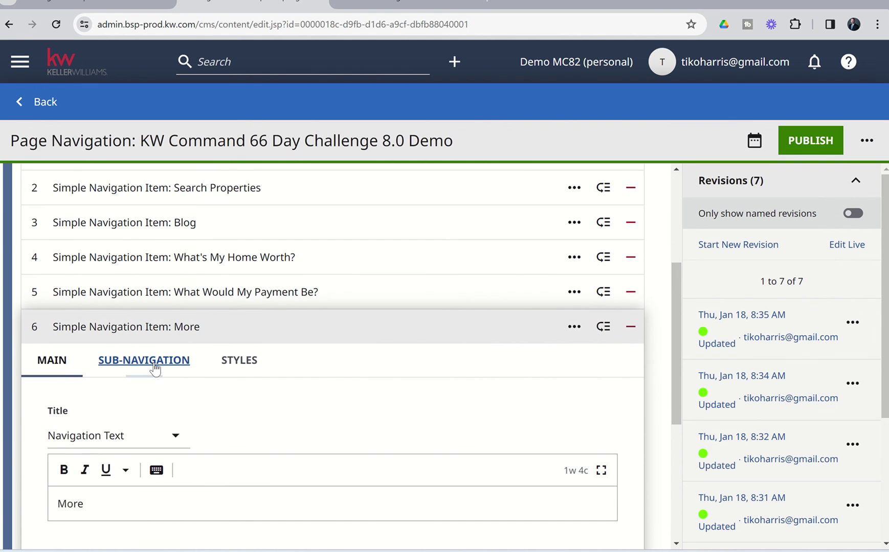
pyautogui.click(151, 363)
pyautogui.scroll(-1, 243, 399)
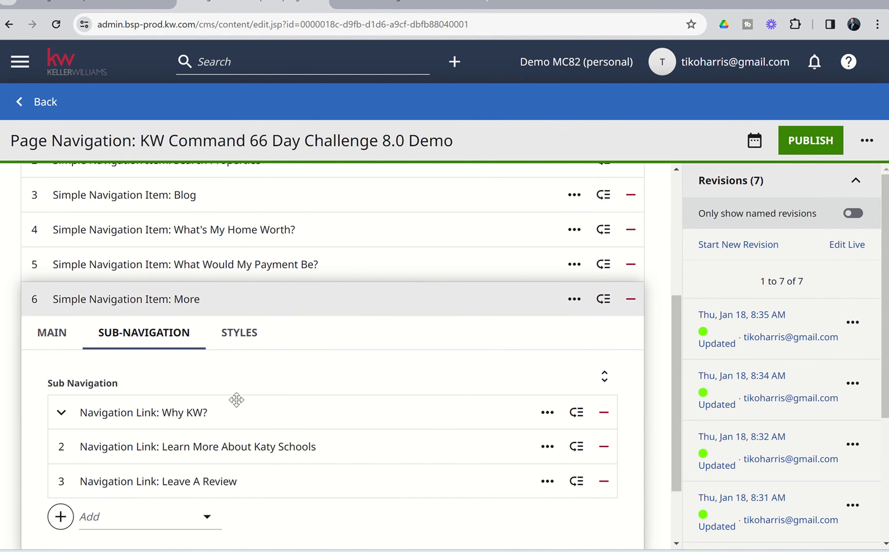
pyautogui.click(805, 142)
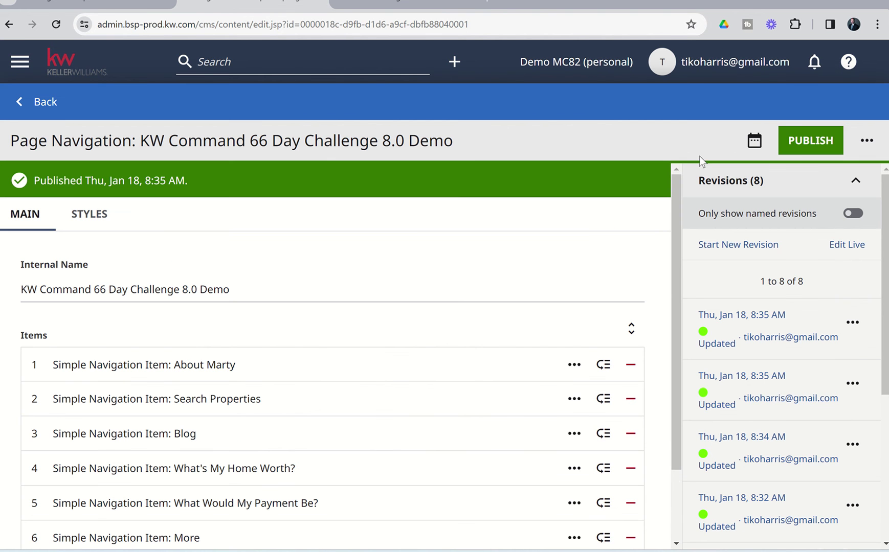
pyautogui.click(798, 149)
# - Set the organization site's navigation to KW Command 66 Day Challenge 8.0 Demo
pyautogui.click(45, 105)
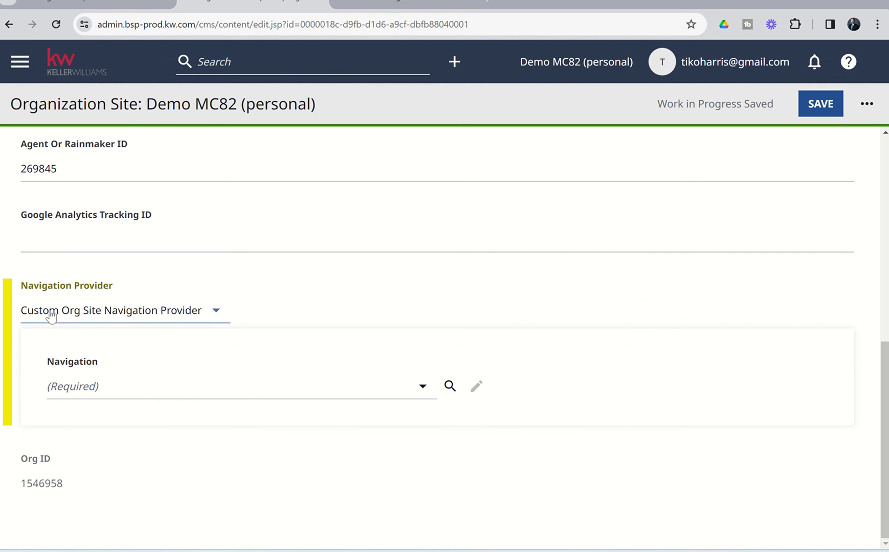
pyautogui.click(134, 393)
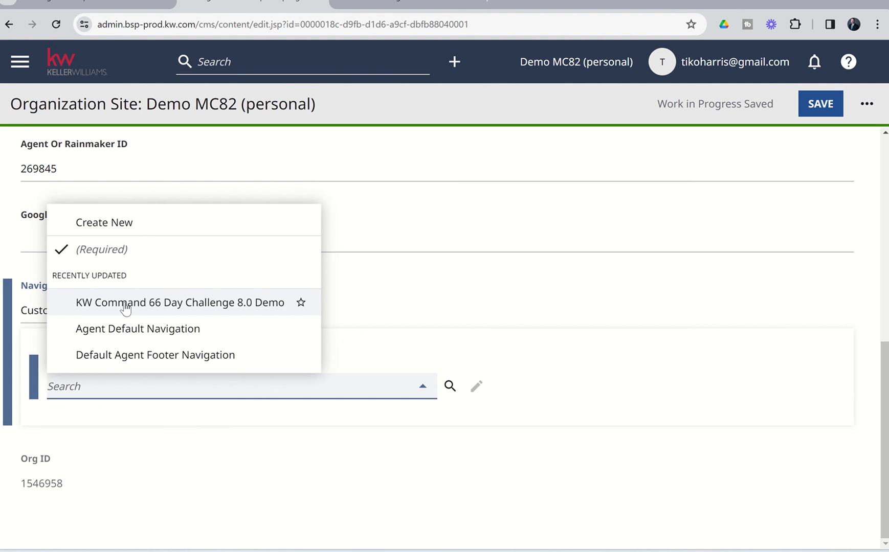
pyautogui.click(140, 306)
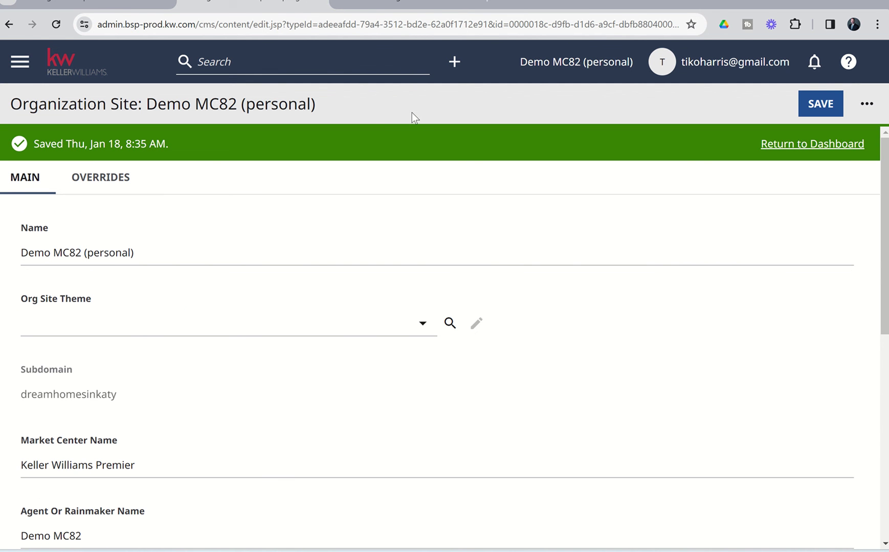
pyautogui.click(393, 10)
# - Go to the live site's home page and open the More dropdown to check its links
pyautogui.click(34, 105)
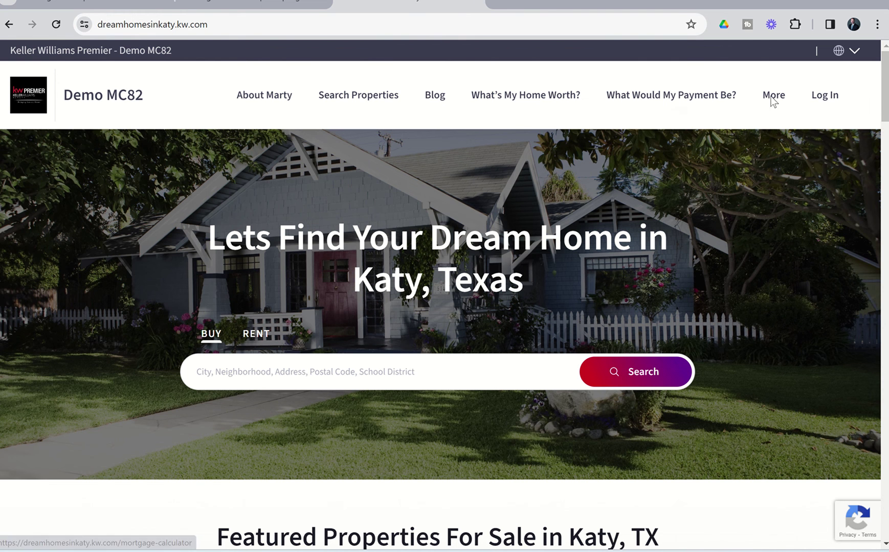
pyautogui.click(774, 96)
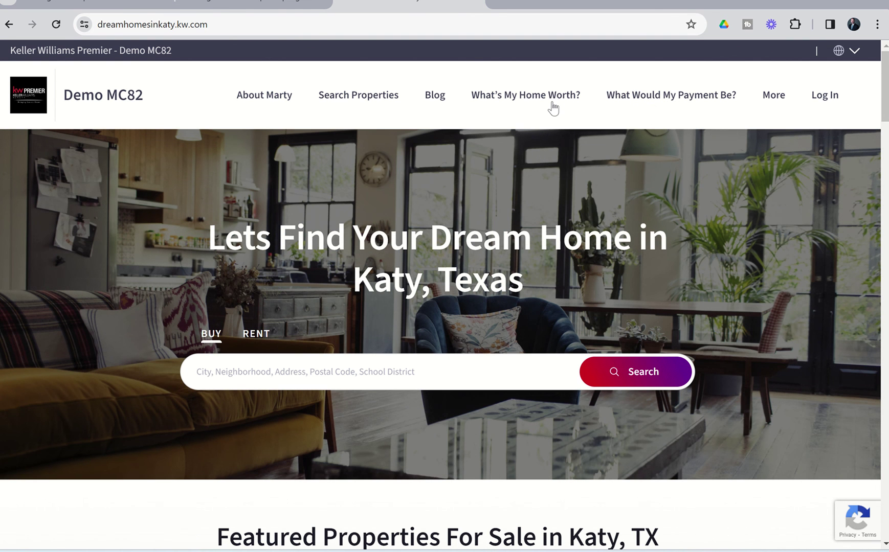
pyautogui.click(774, 95)
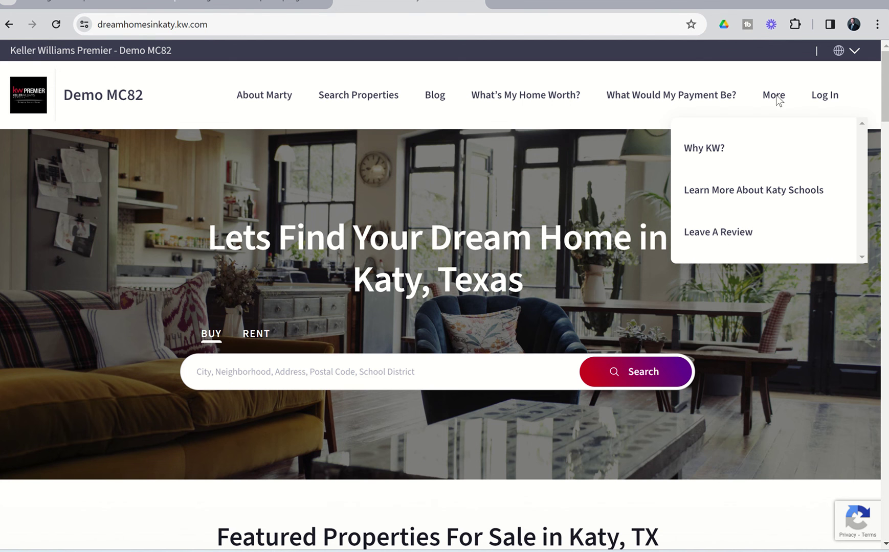